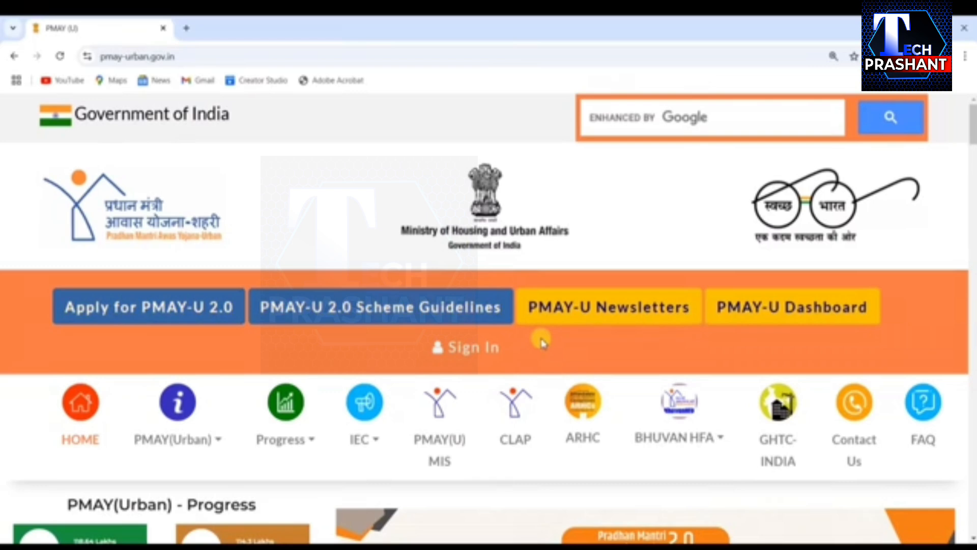
Look over the PMAY(Urban) home page and open the Apply for PMAY-U 2.0 portal.
scroll(542, 342, down, 4)
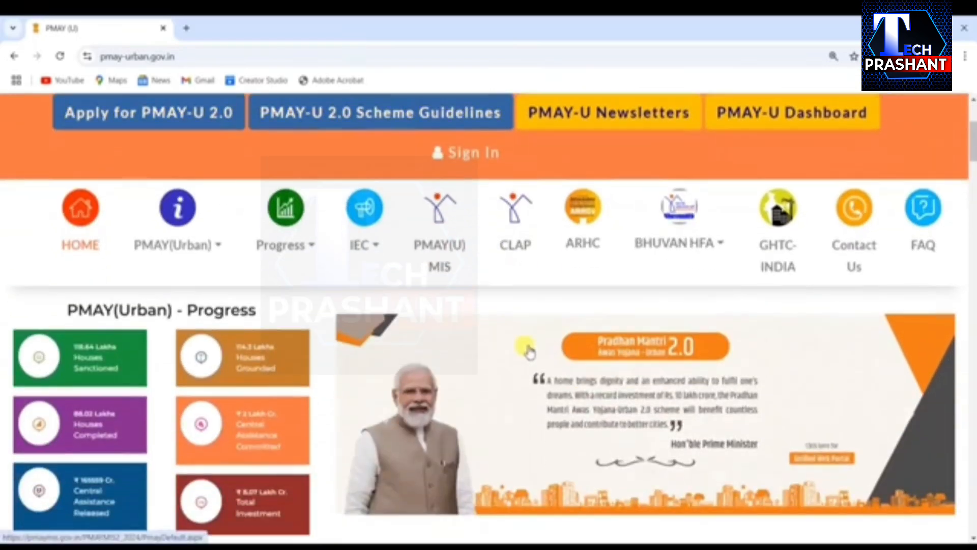
scroll(442, 345, up, 3)
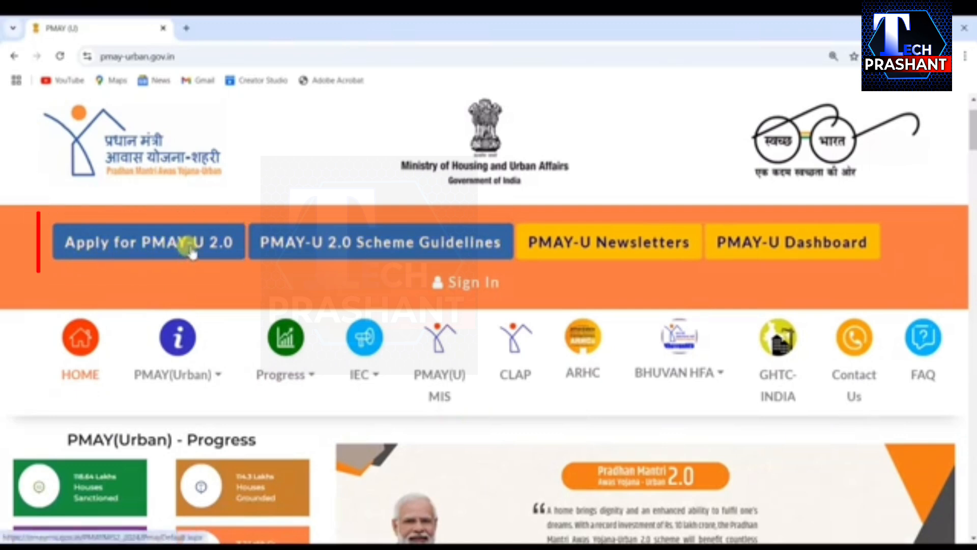
click(151, 254)
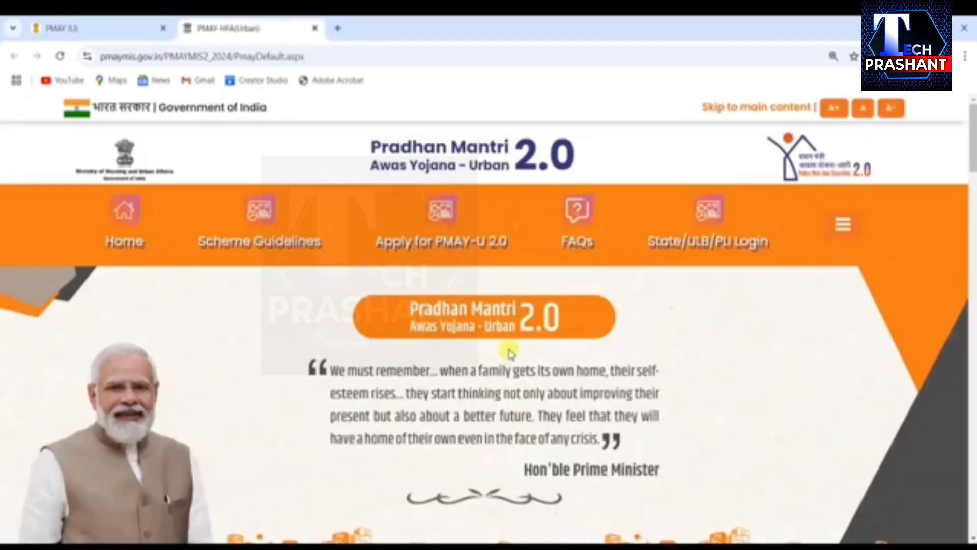
Look over the PMAY-U 2.0 portal's home page and open its Apply for PMAY-U 2.0 instructions.
scroll(511, 352, down, 5)
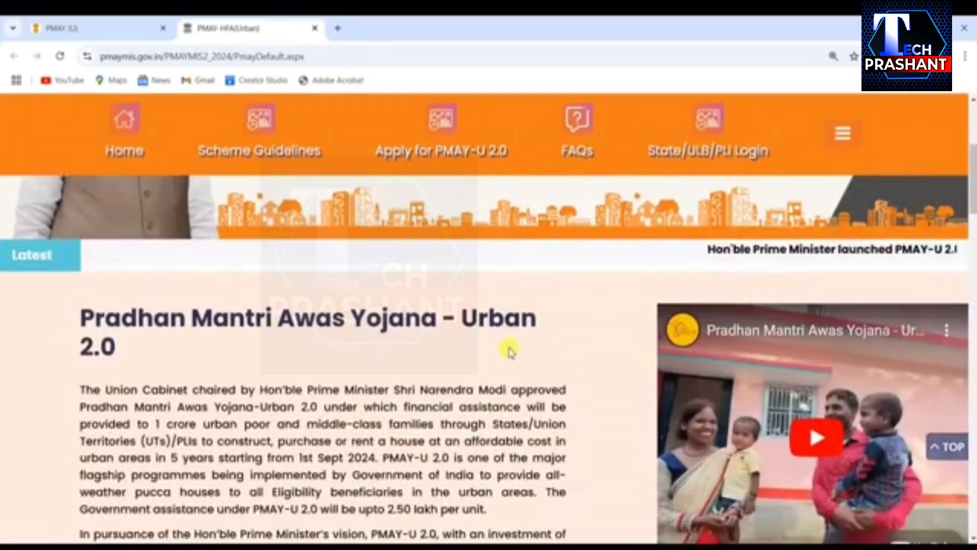
scroll(510, 352, up, 6)
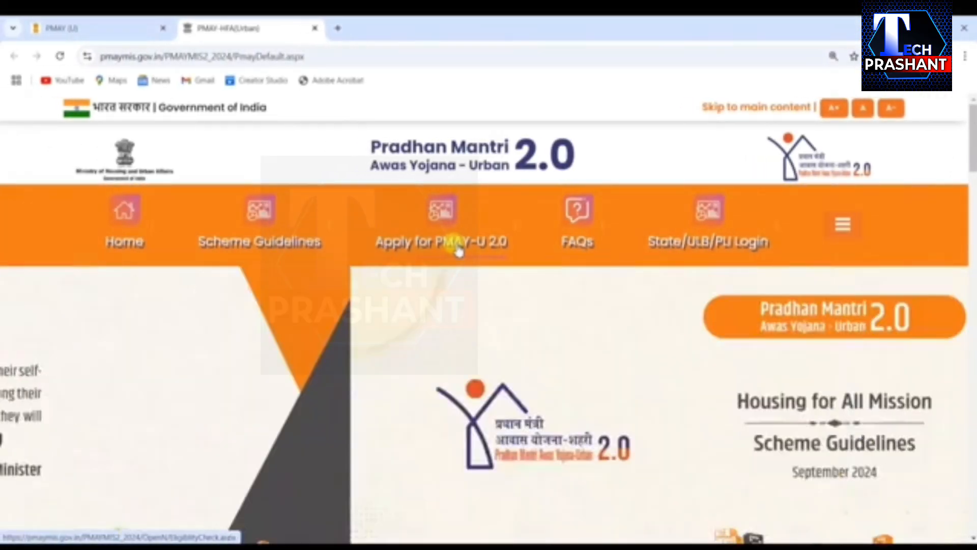
click(458, 250)
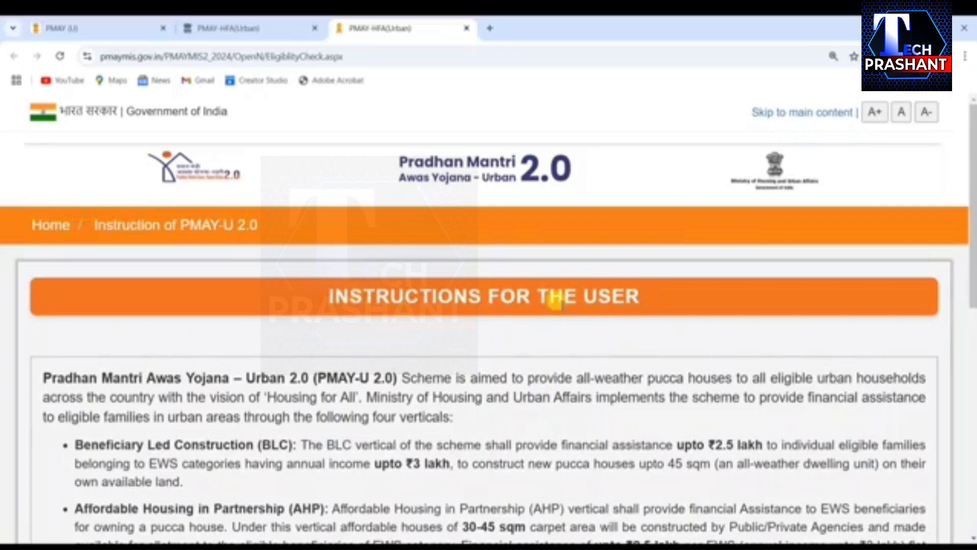
Read through the user instructions on the four scheme verticals and proceed to the required documents page.
scroll(555, 301, down, 4)
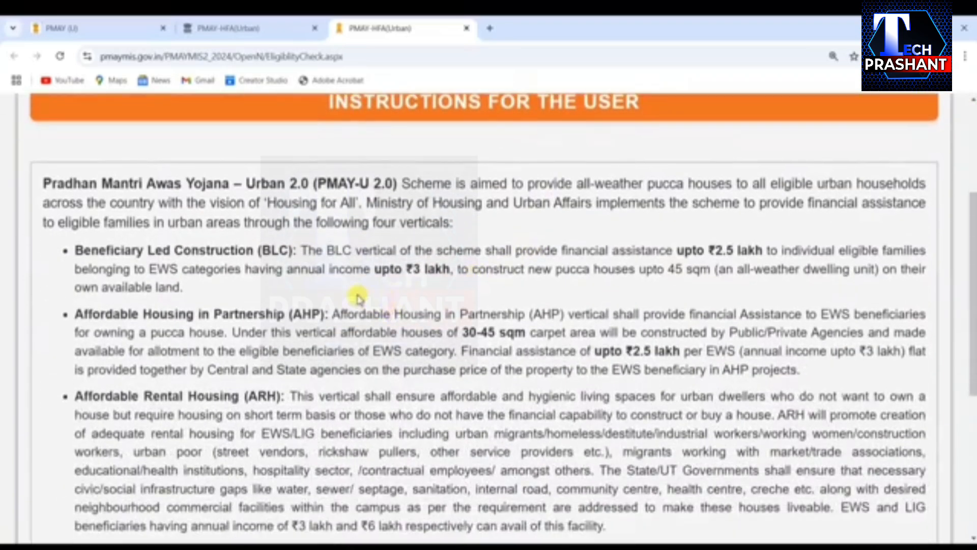
scroll(346, 290, down, 5)
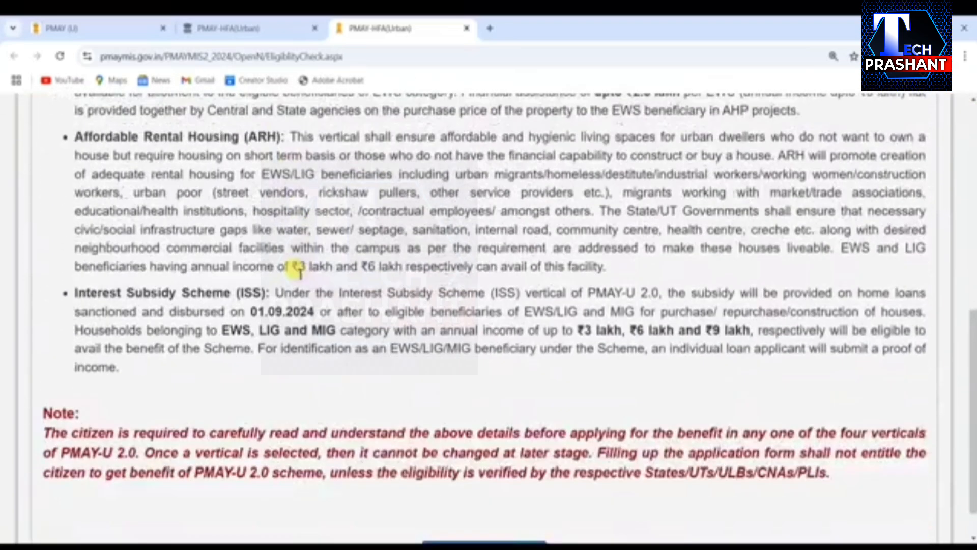
scroll(298, 270, down, 1)
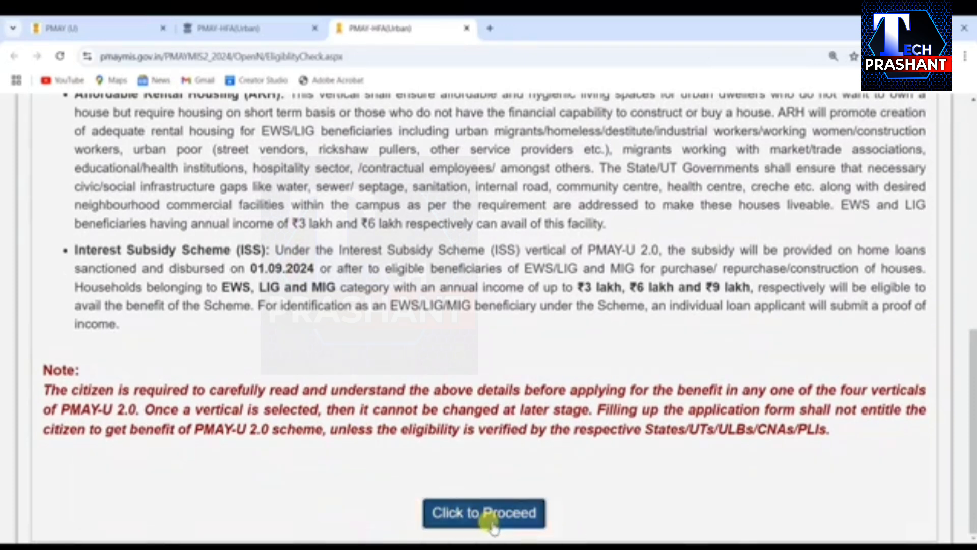
click(492, 523)
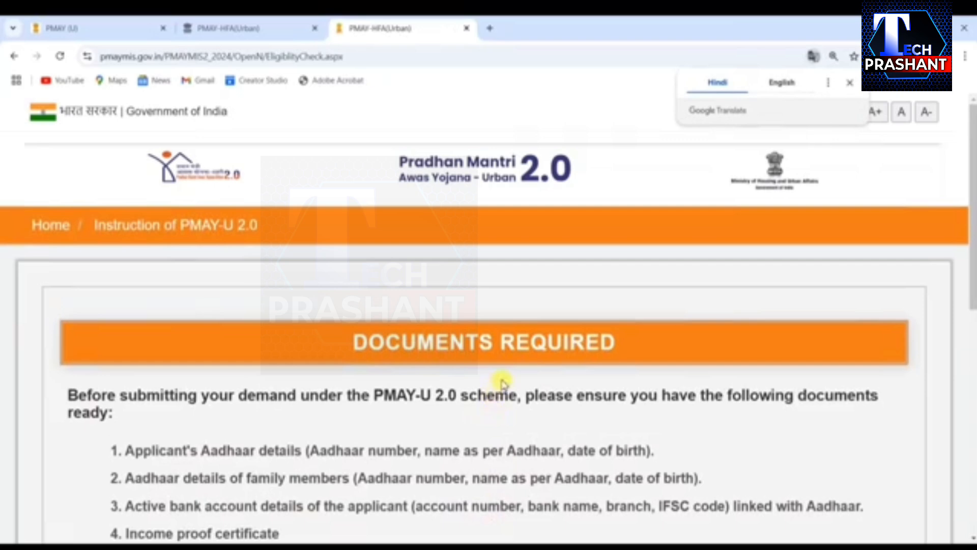
Examine the English and Hindi lists of required documents, going through each of the six Hindi items.
scroll(501, 382, down, 4)
mouse_move(355, 143)
mouse_down()
mouse_move(606, 146)
mouse_move(618, 160)
mouse_up()
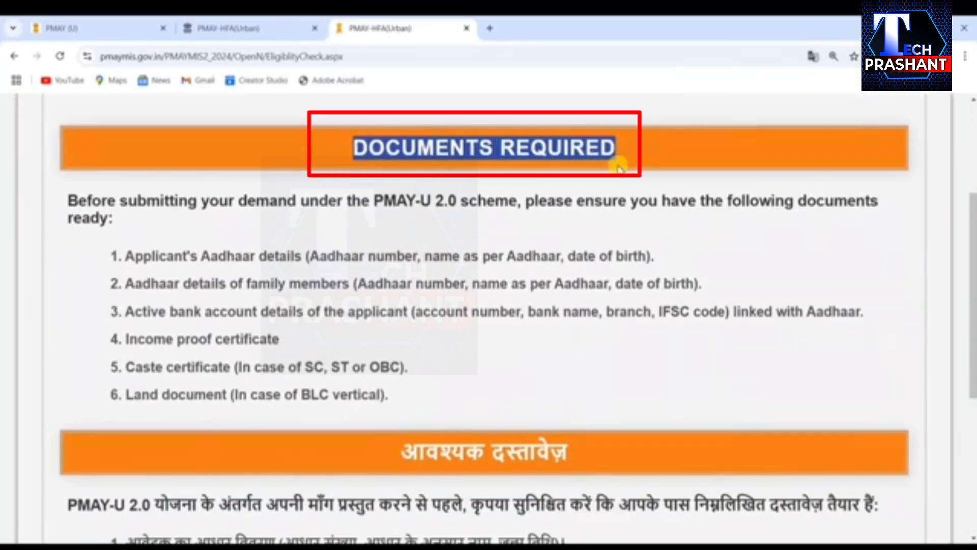
click(520, 217)
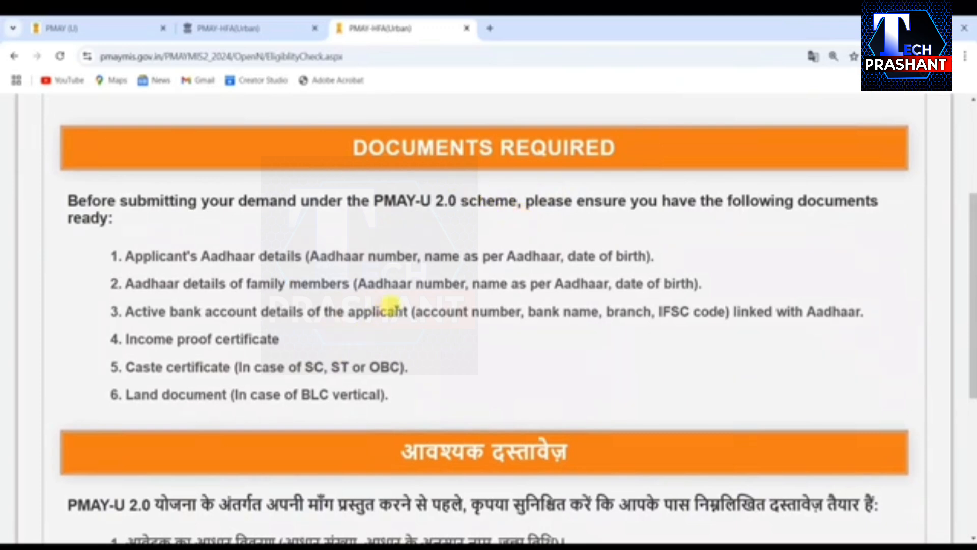
scroll(388, 304, down, 4)
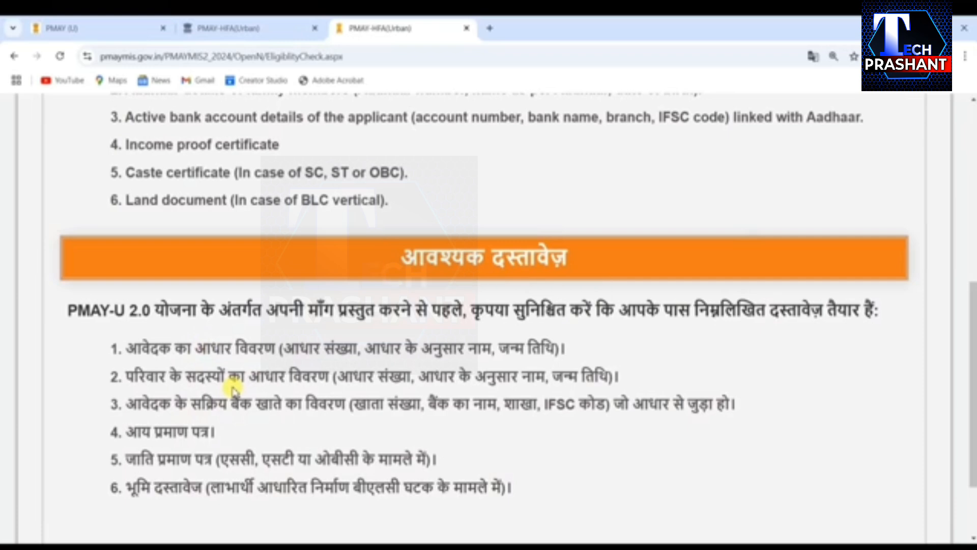
drag(126, 348, 237, 349)
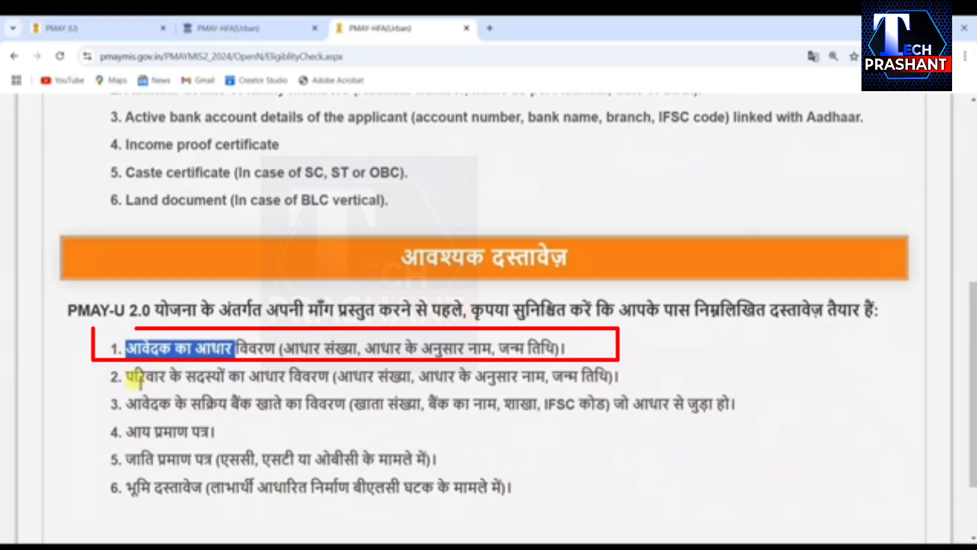
mouse_move(127, 375)
mouse_down()
mouse_move(317, 376)
mouse_move(279, 375)
mouse_move(298, 376)
mouse_up()
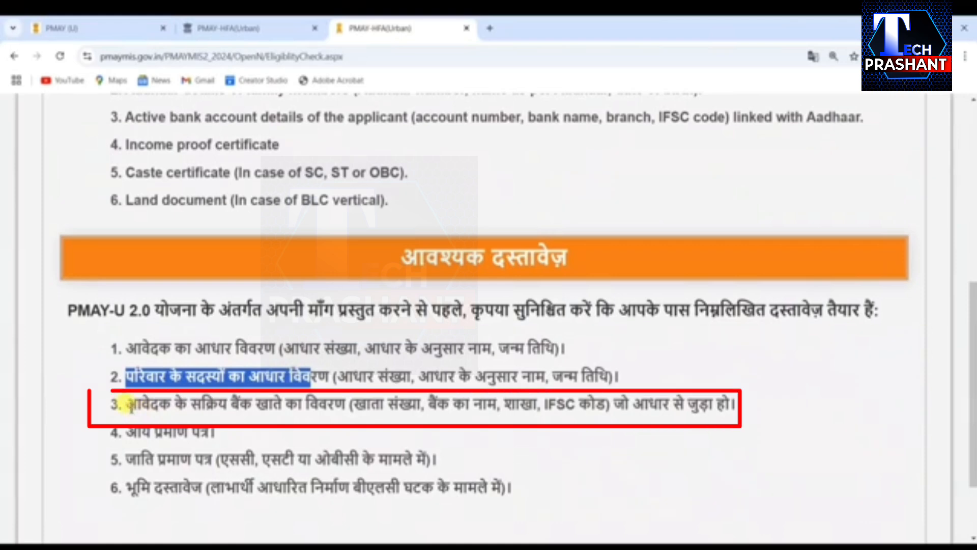
drag(126, 404, 344, 403)
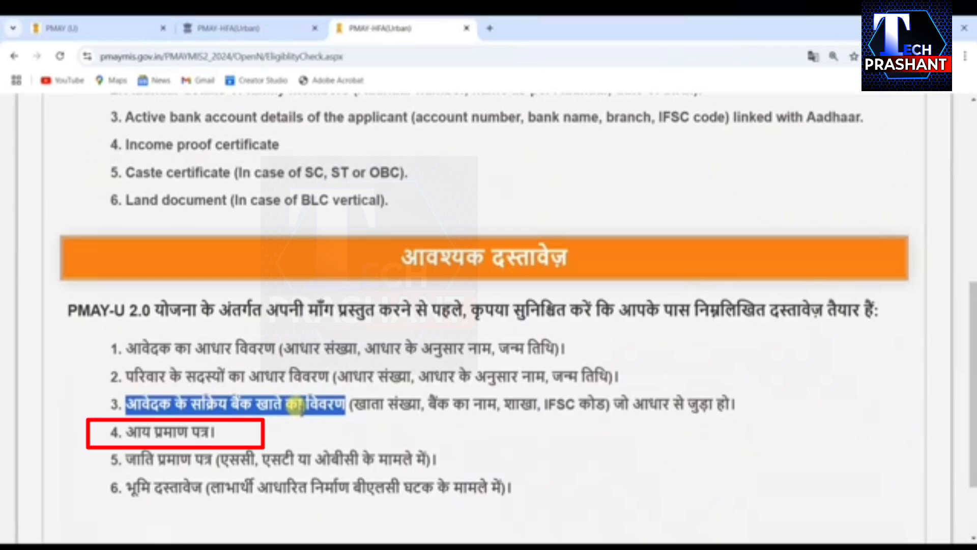
drag(126, 432, 219, 433)
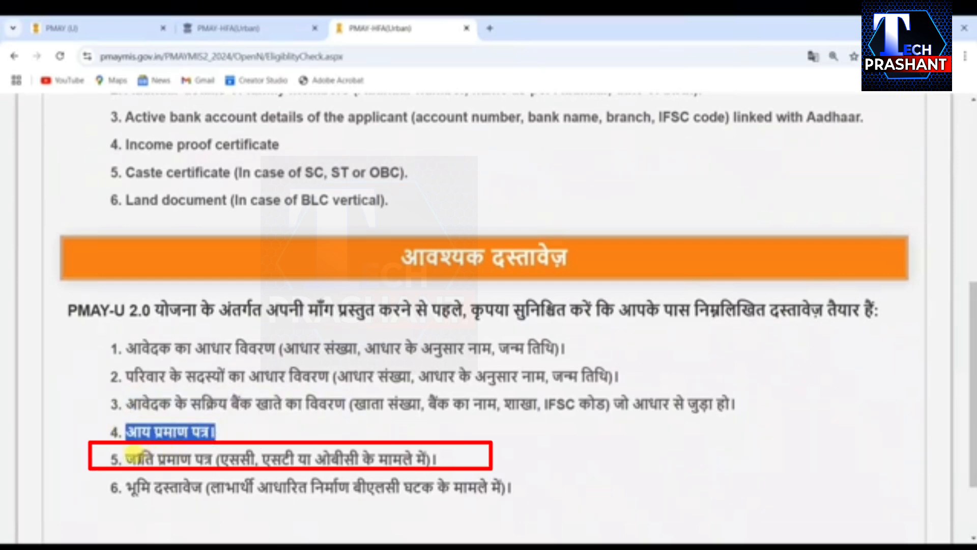
drag(127, 455, 216, 456)
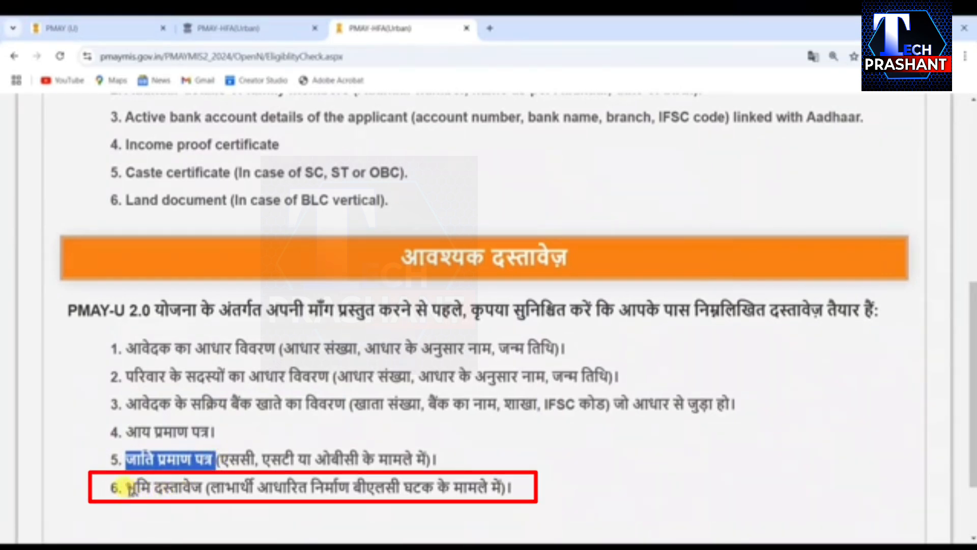
click(130, 488)
drag(131, 488, 206, 487)
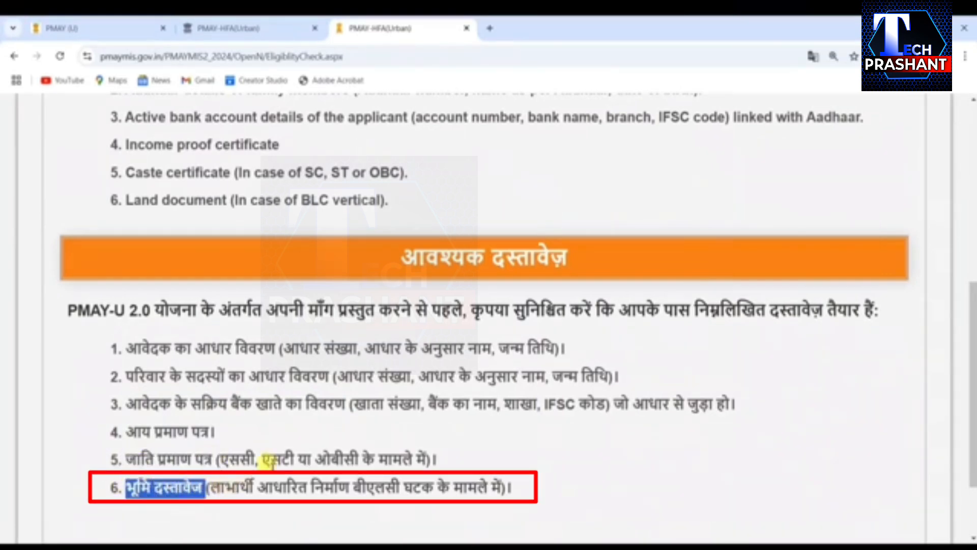
click(201, 426)
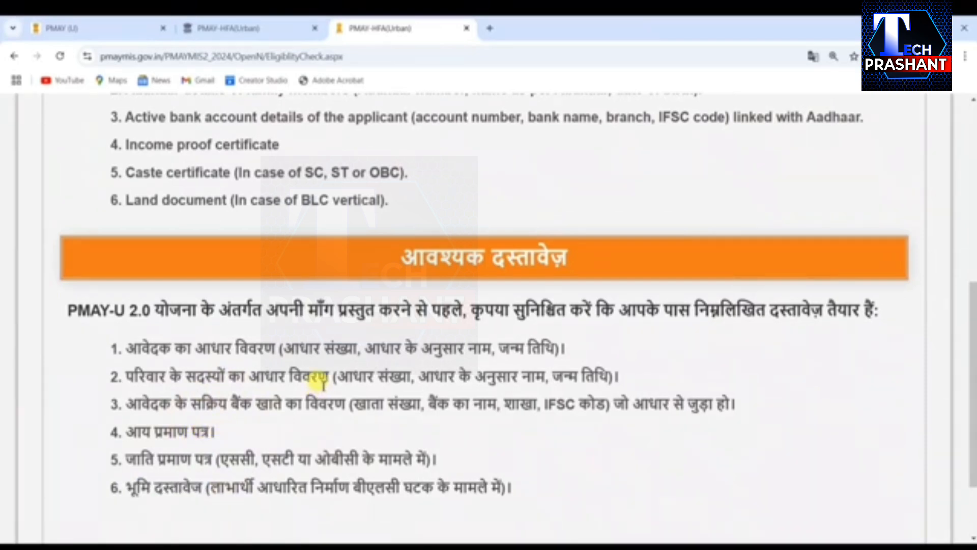
Proceed from the required documents to the eligibility check form and activate the household annual income field.
scroll(340, 367, down, 2)
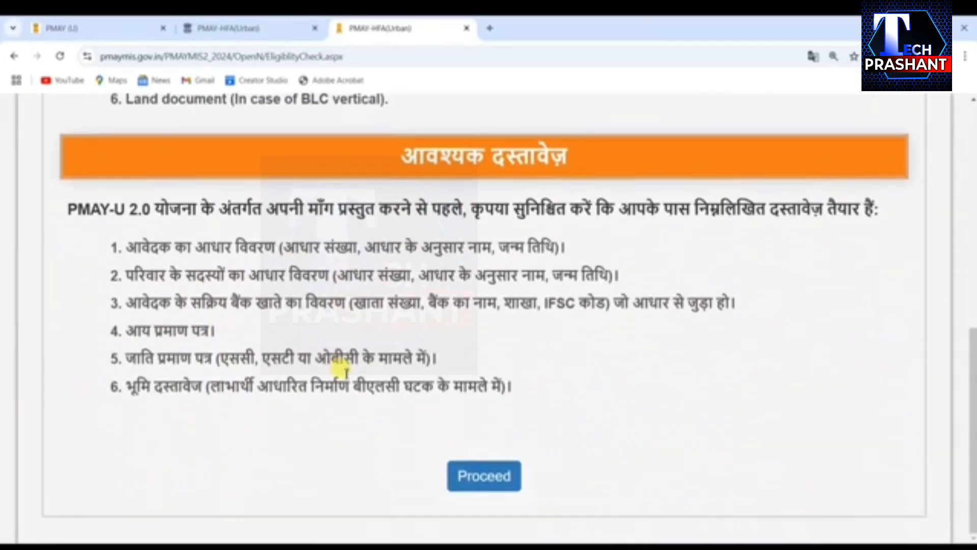
click(484, 482)
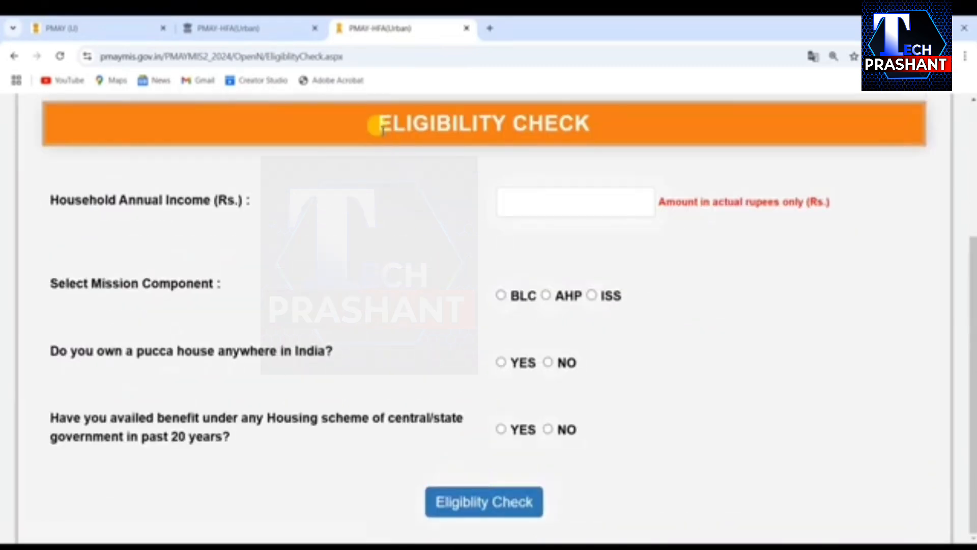
drag(375, 125, 609, 128)
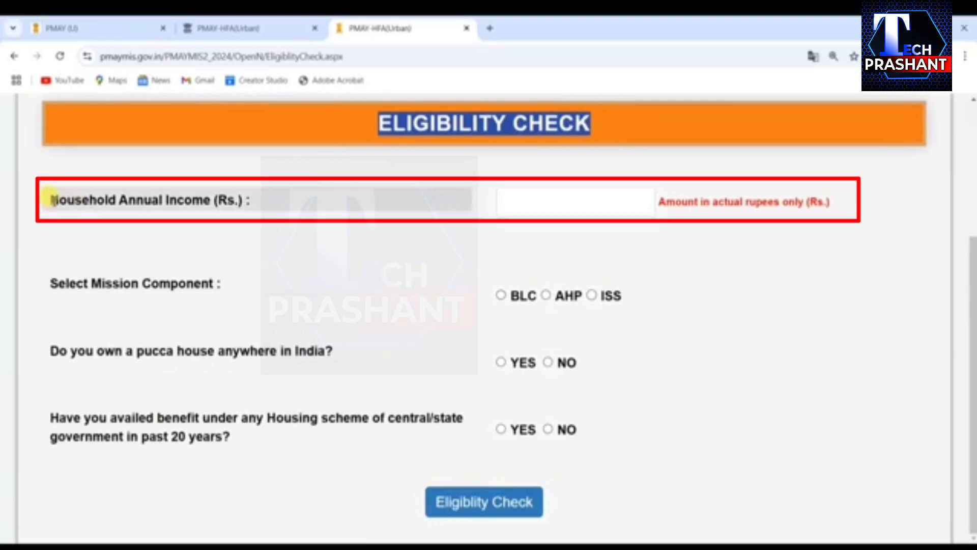
drag(49, 199, 250, 204)
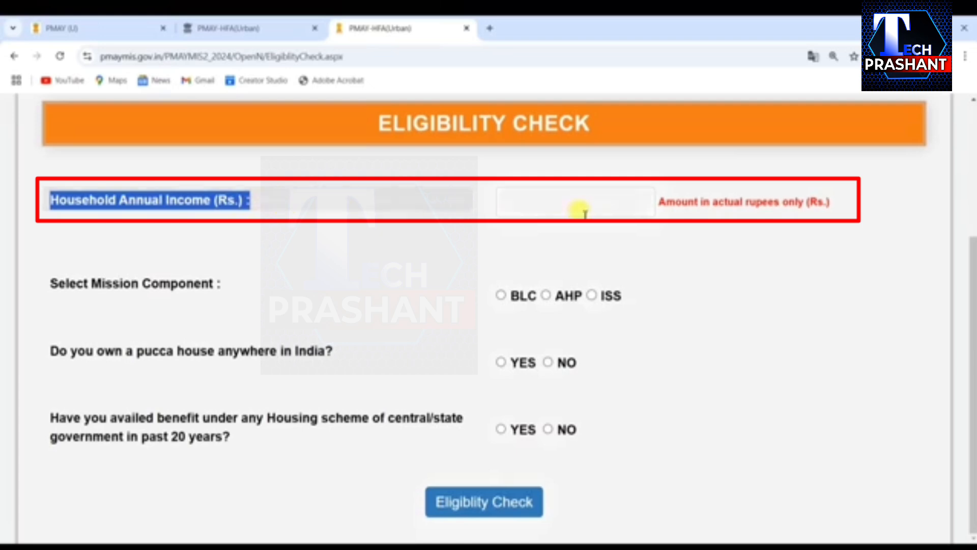
click(570, 203)
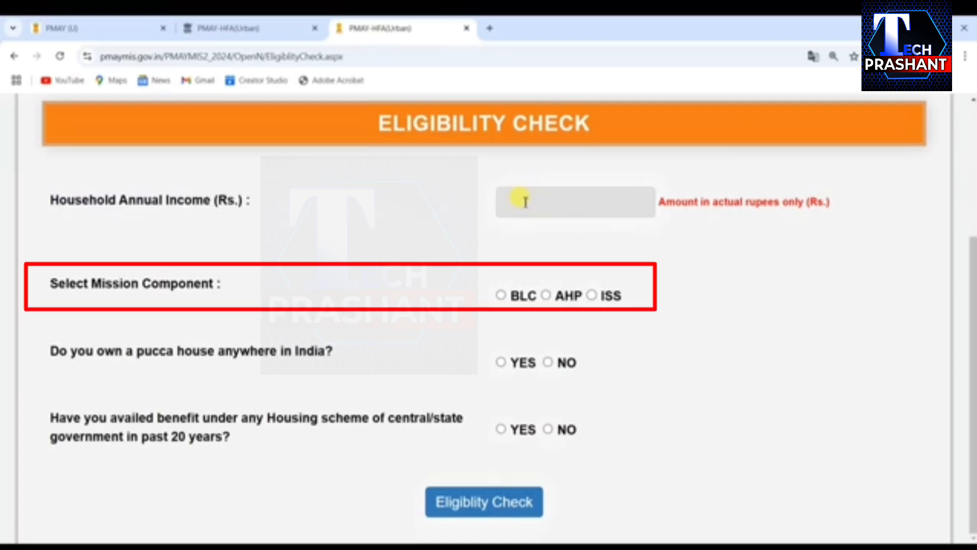
Choose BLC as the mission component in the eligibility check.
click(187, 278)
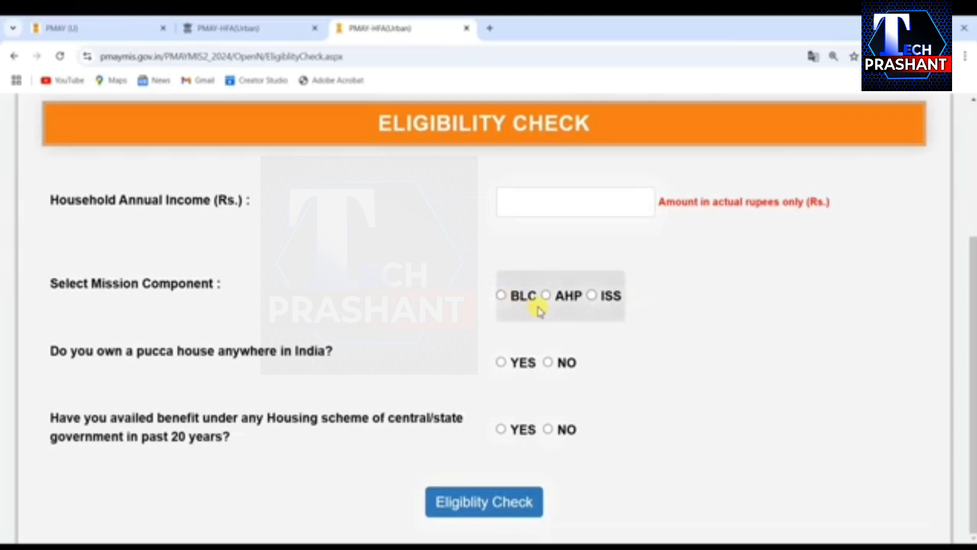
click(501, 295)
click(547, 297)
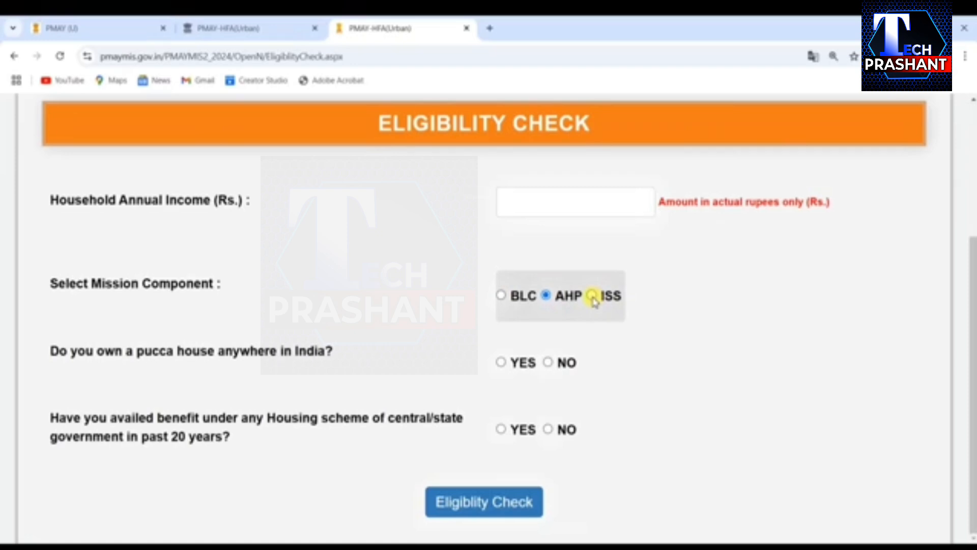
click(513, 306)
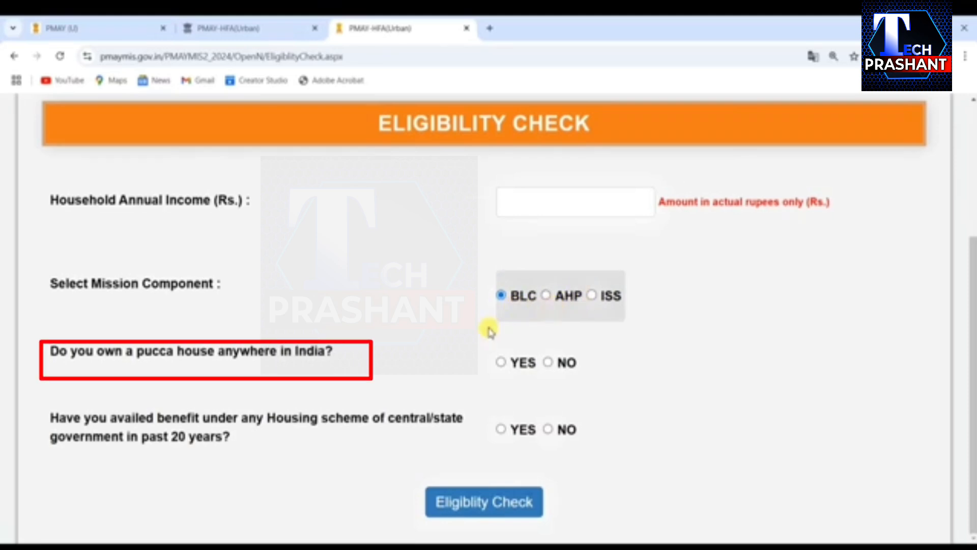
Answer NO to owning a pucca house and to availing housing scheme benefits in the past 20 years, and submit the eligibility check.
drag(54, 351, 338, 353)
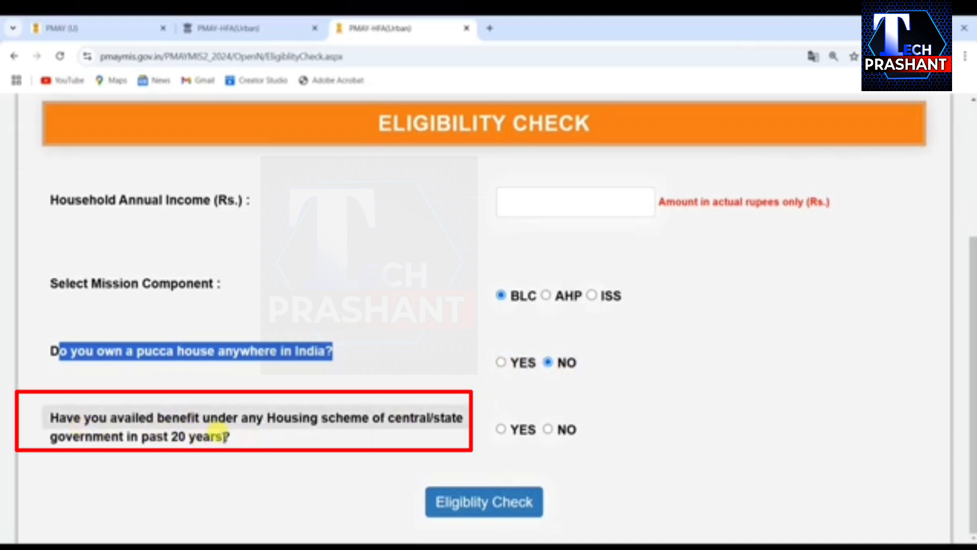
drag(222, 437, 162, 433)
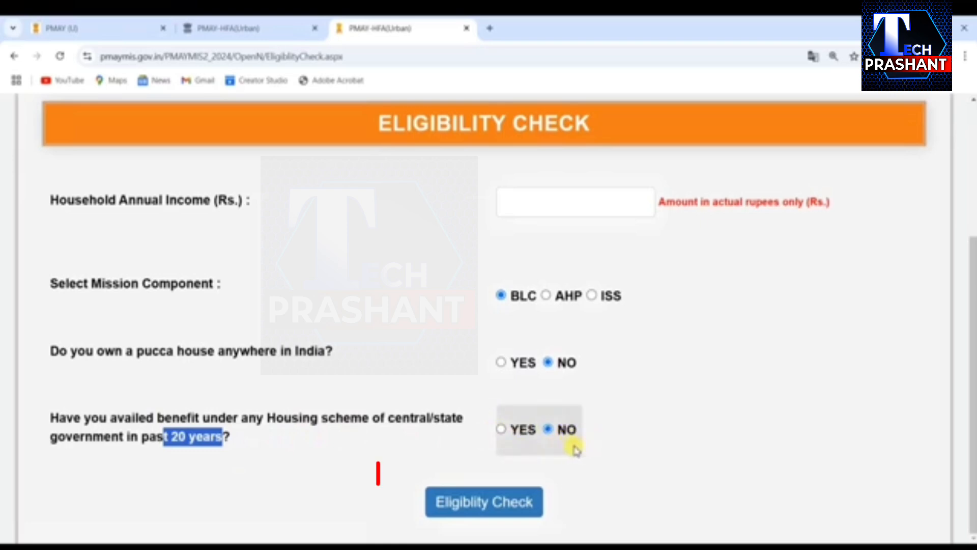
click(612, 447)
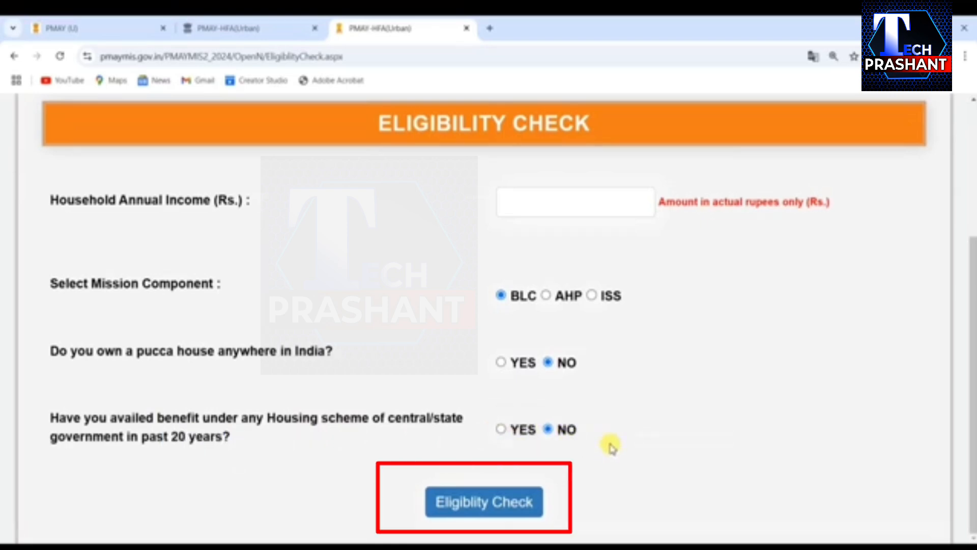
click(491, 505)
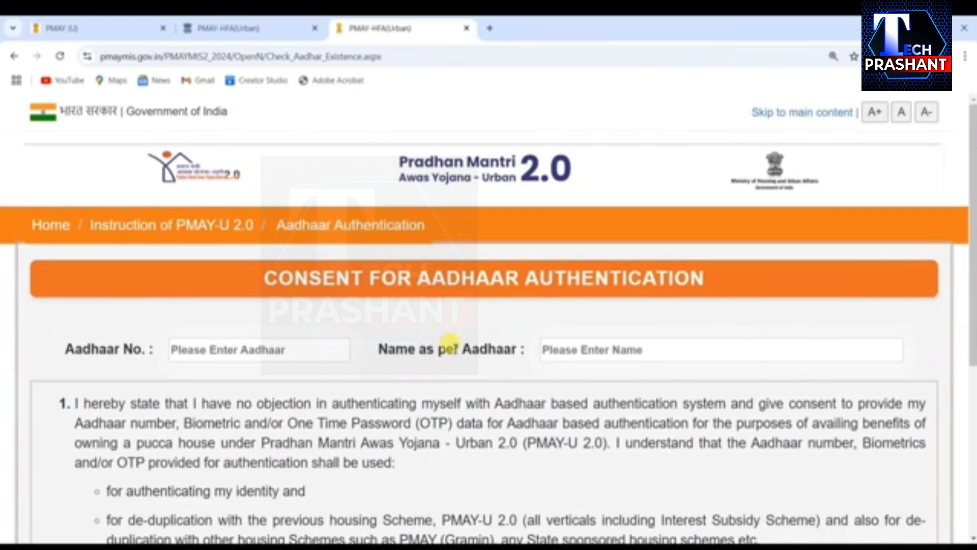
Look over the Aadhaar consent statement, then activate the Aadhaar number field and the name field in turn.
scroll(448, 340, down, 4)
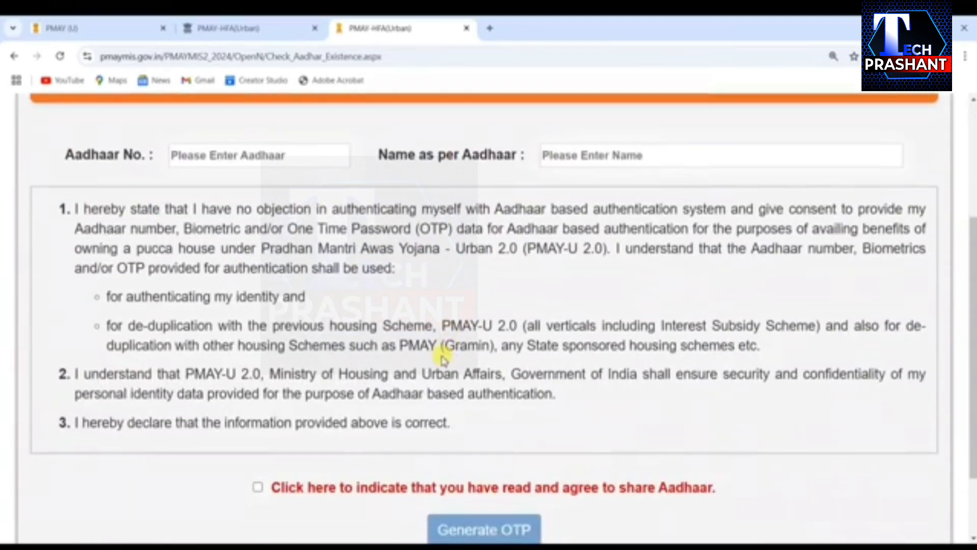
scroll(442, 358, up, 4)
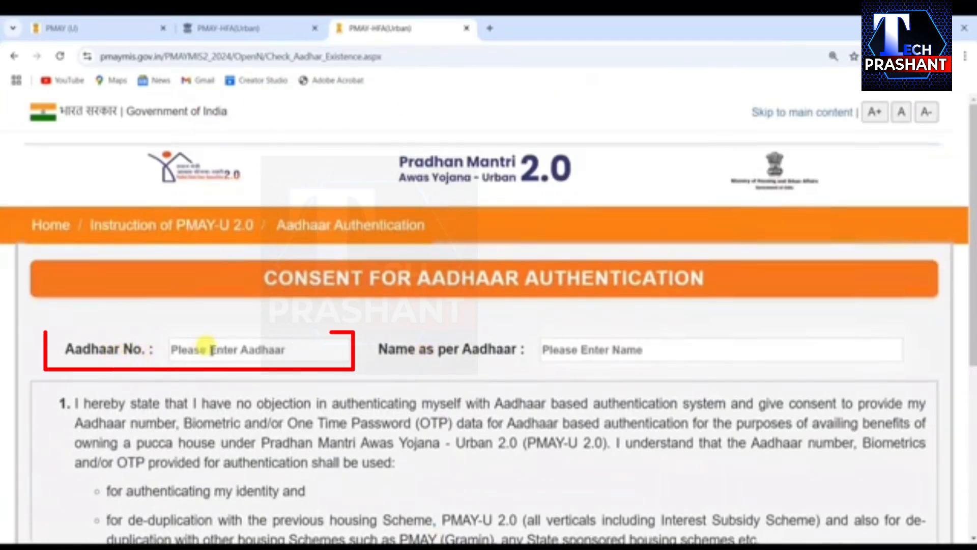
click(209, 349)
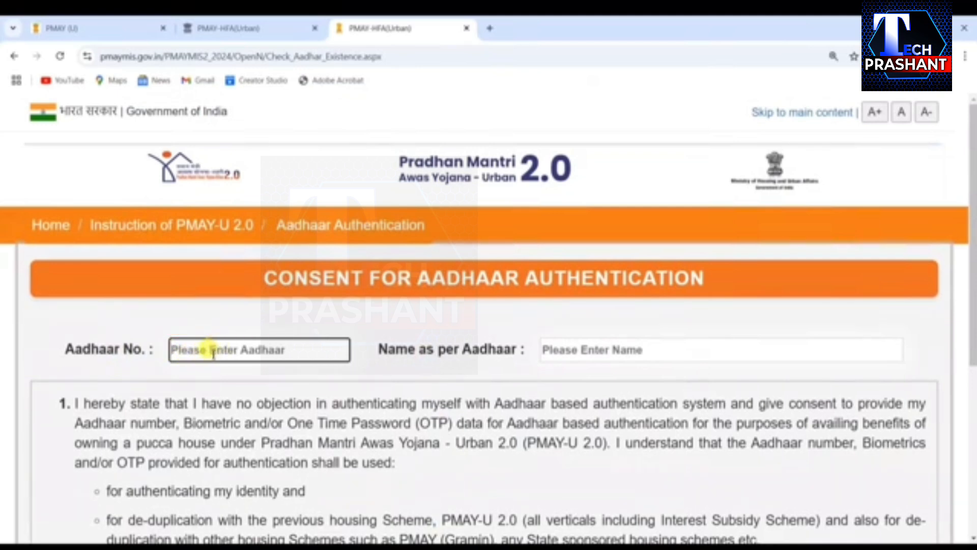
click(549, 350)
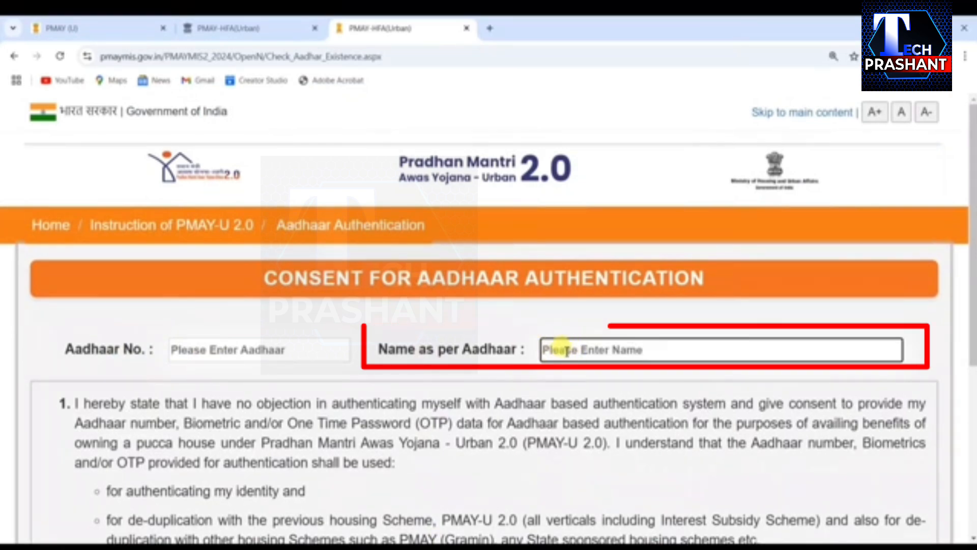
Agree to share Aadhaar, generate the OTP and submit the Aadhaar authentication.
scroll(482, 371, down, 1)
scroll(482, 370, down, 5)
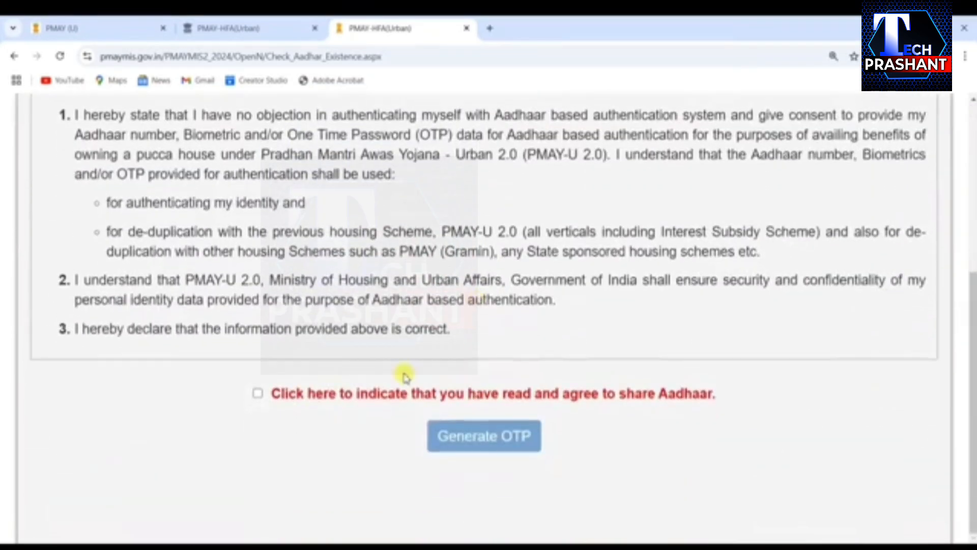
click(259, 394)
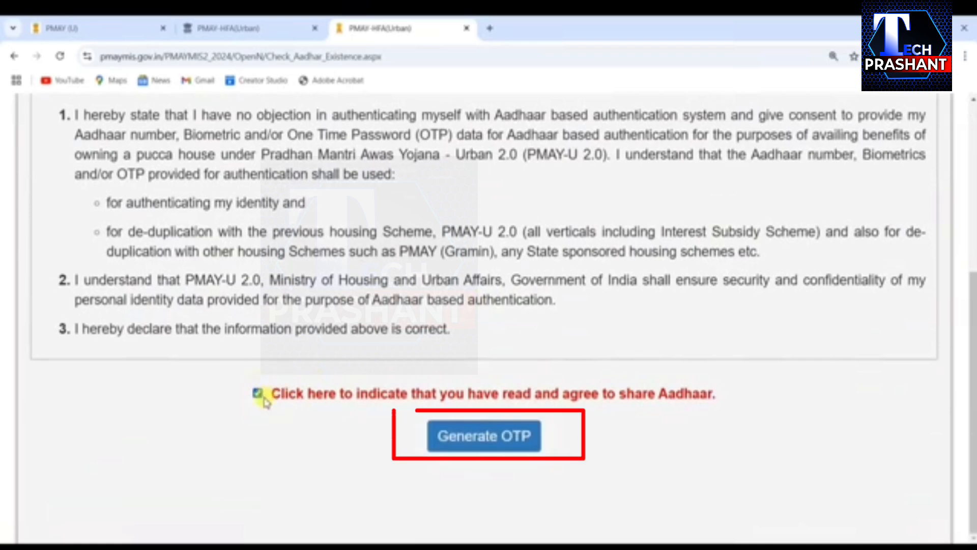
click(473, 443)
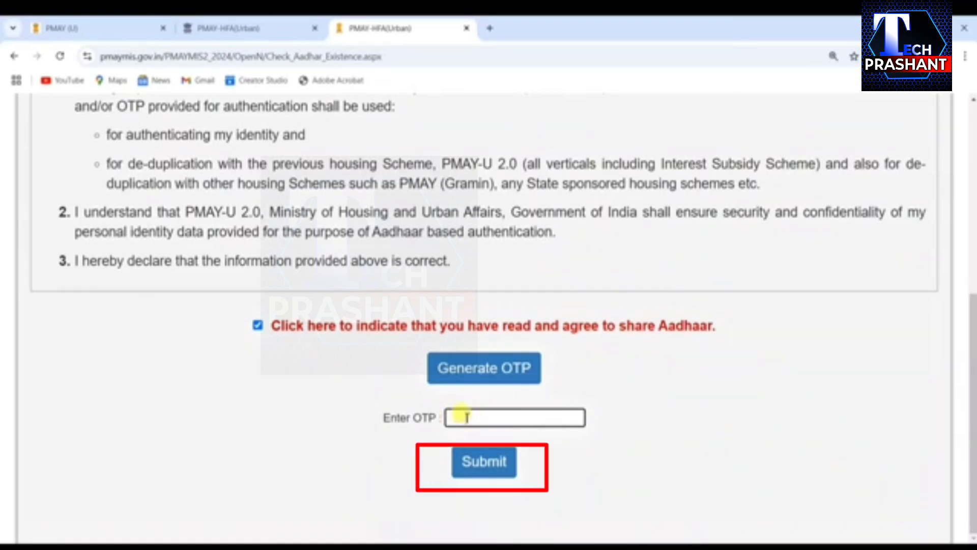
click(481, 478)
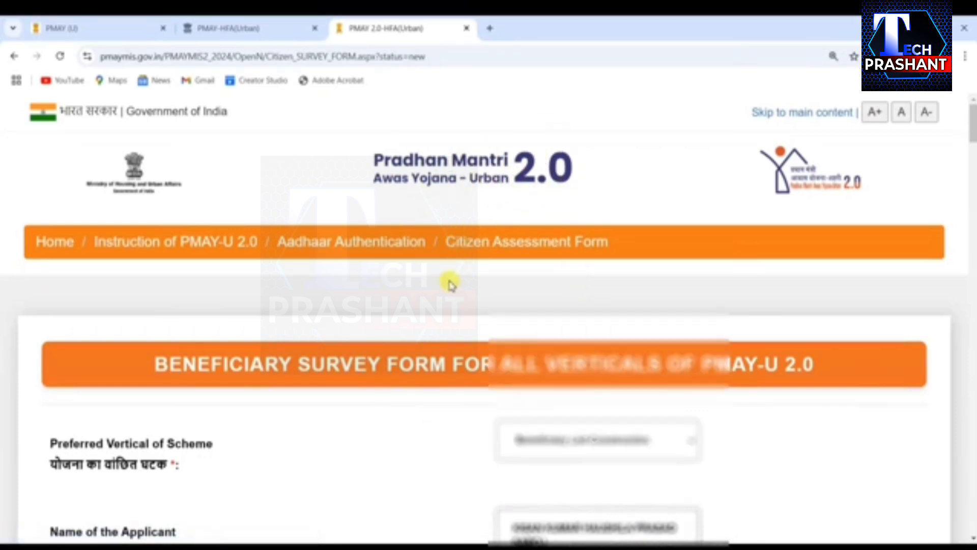
Examine the applicant fields of the beneficiary survey form, activating the PAN card number field and opening and closing the date of birth calendar.
scroll(447, 280, down, 3)
scroll(428, 273, down, 3)
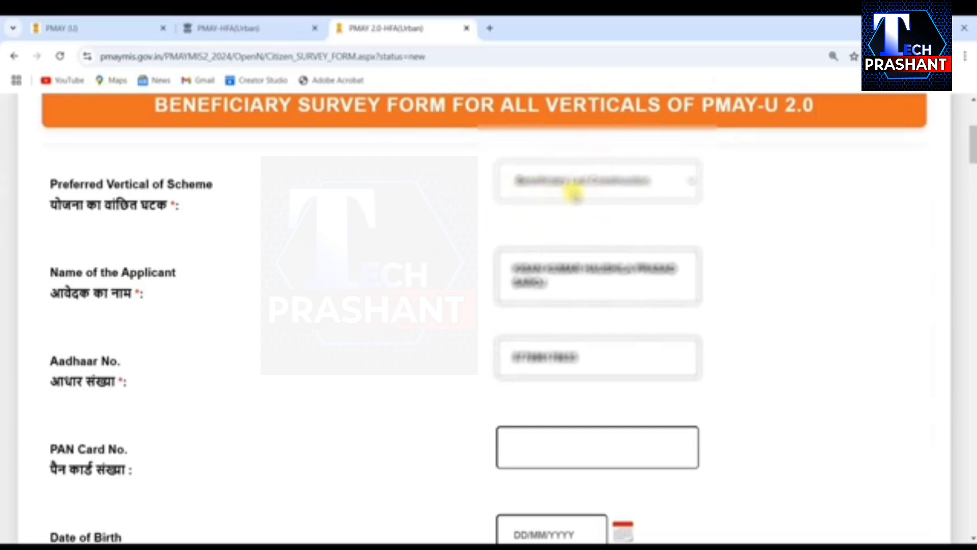
scroll(575, 193, down, 4)
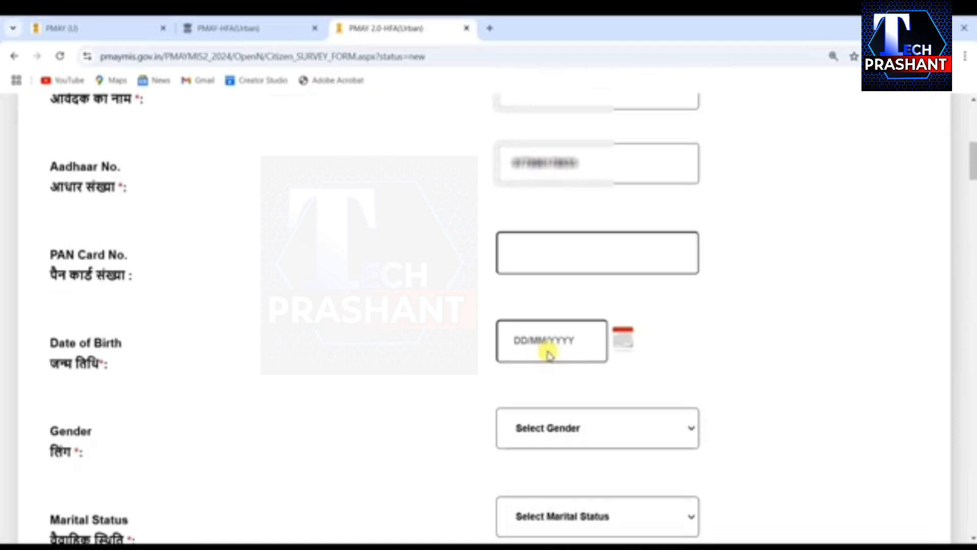
click(522, 248)
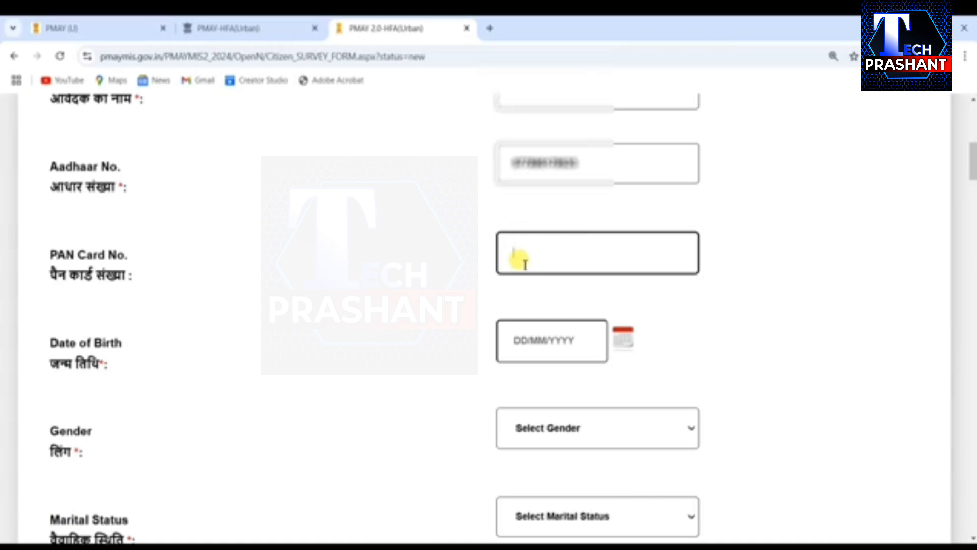
scroll(524, 261, down, 4)
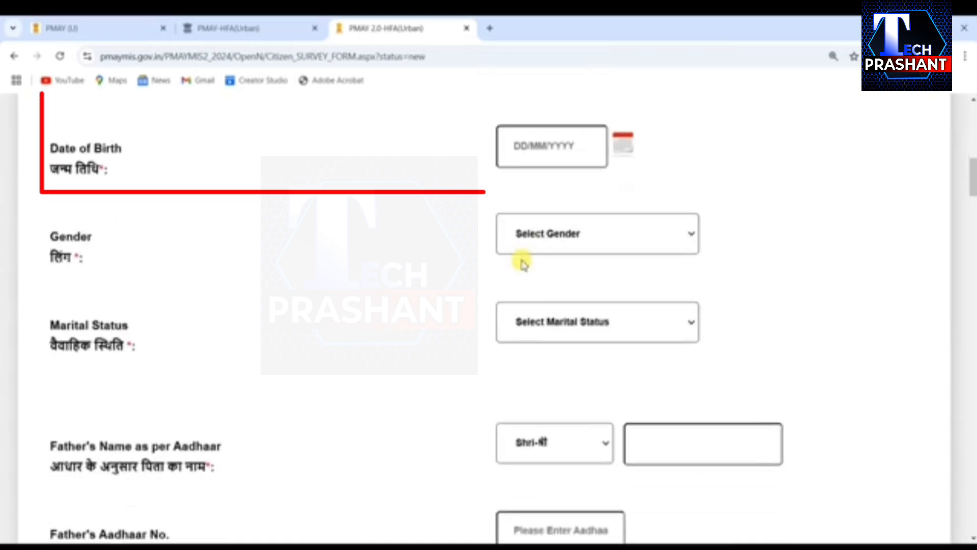
click(622, 145)
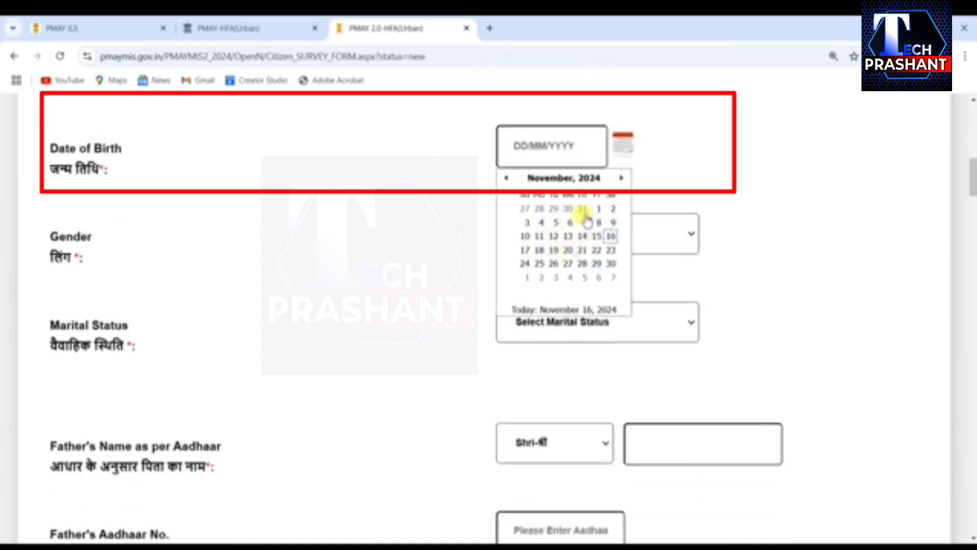
click(492, 152)
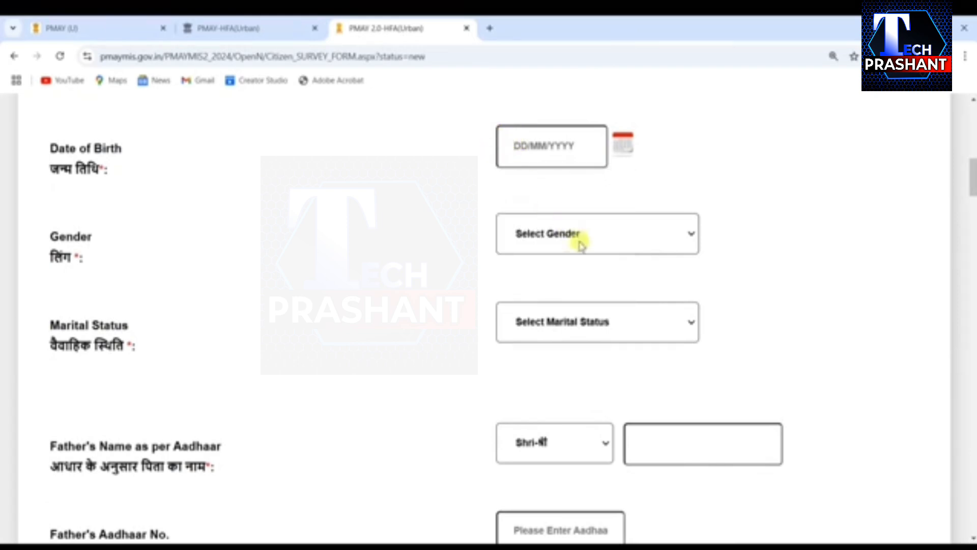
Set the applicant's gender to Male and the marital status to Unmarried.
click(531, 237)
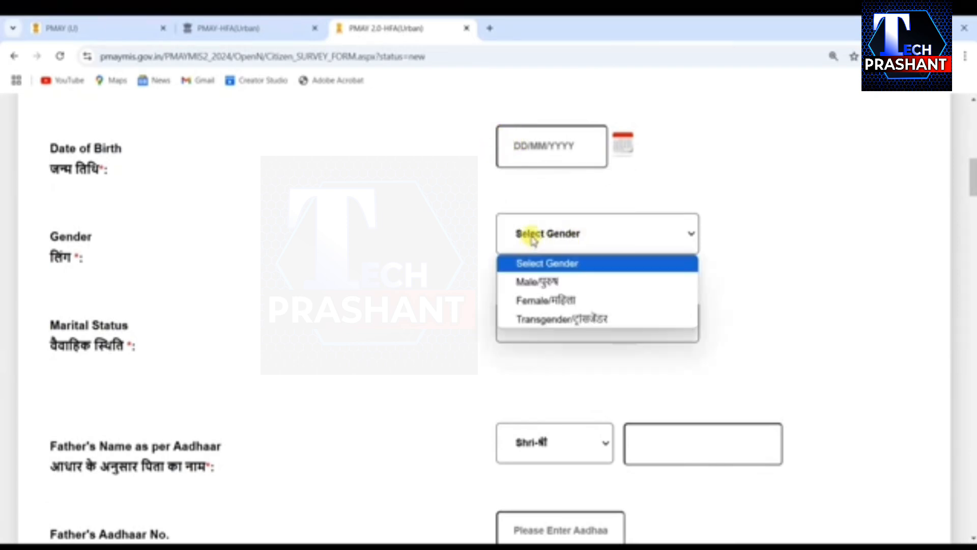
click(533, 282)
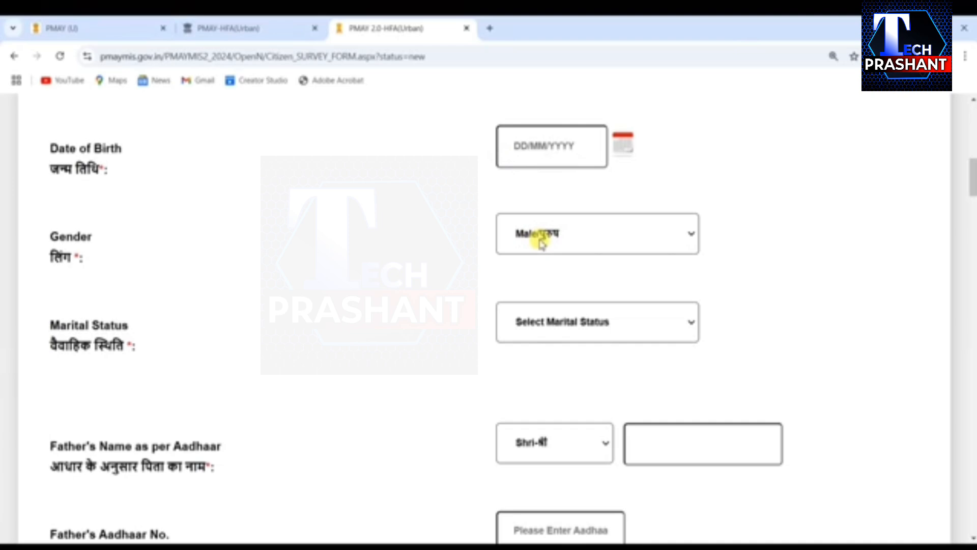
click(540, 327)
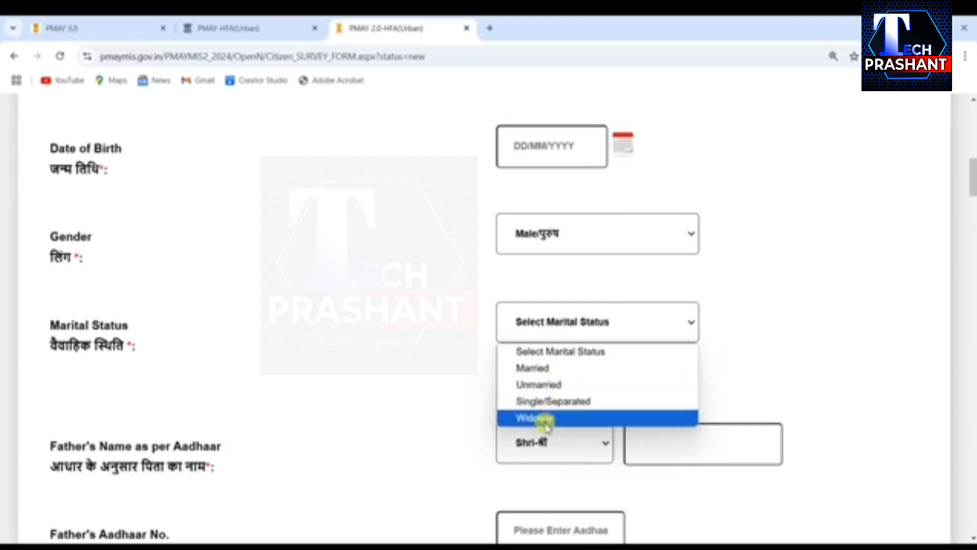
click(546, 384)
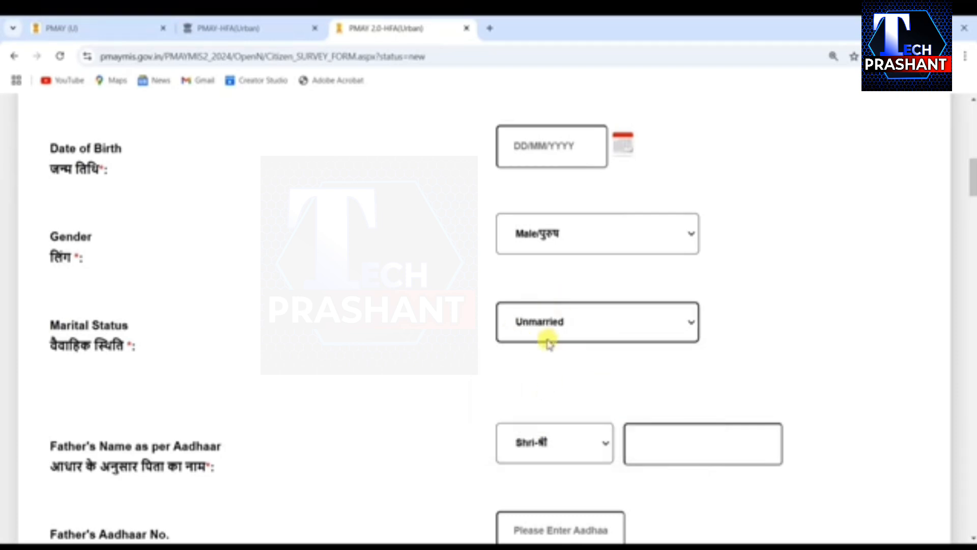
Go through the parents' details, activating the name and Aadhaar number fields of the father and the mother.
scroll(542, 345, down, 3)
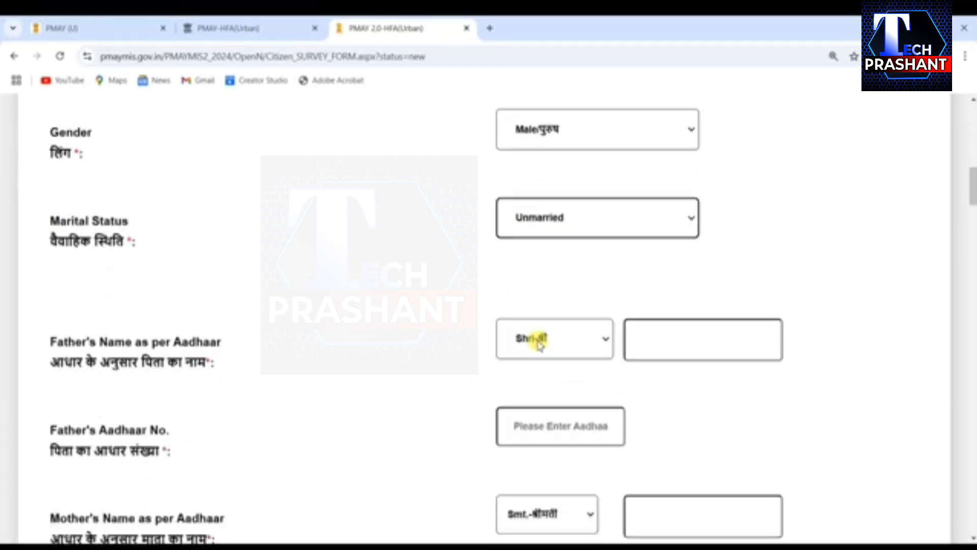
drag(52, 318, 142, 320)
click(646, 316)
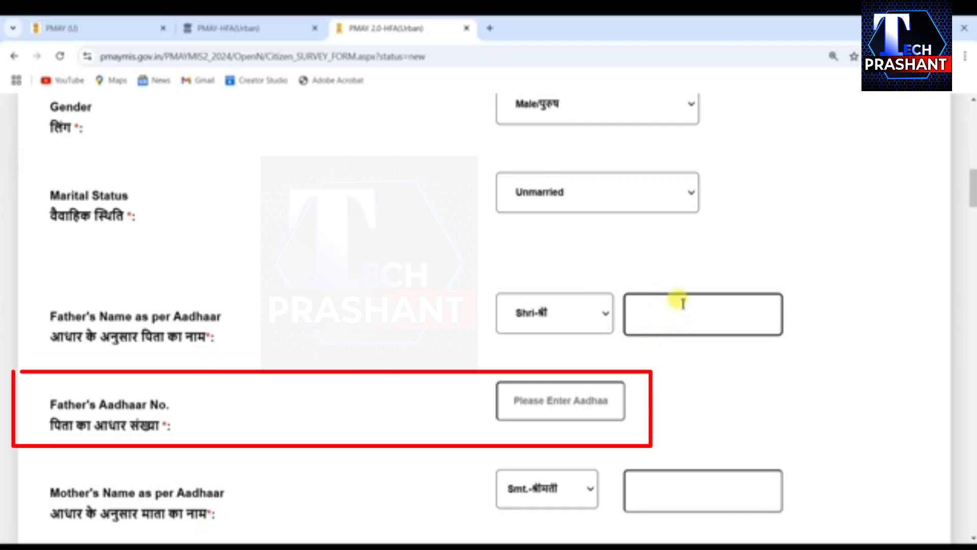
click(538, 402)
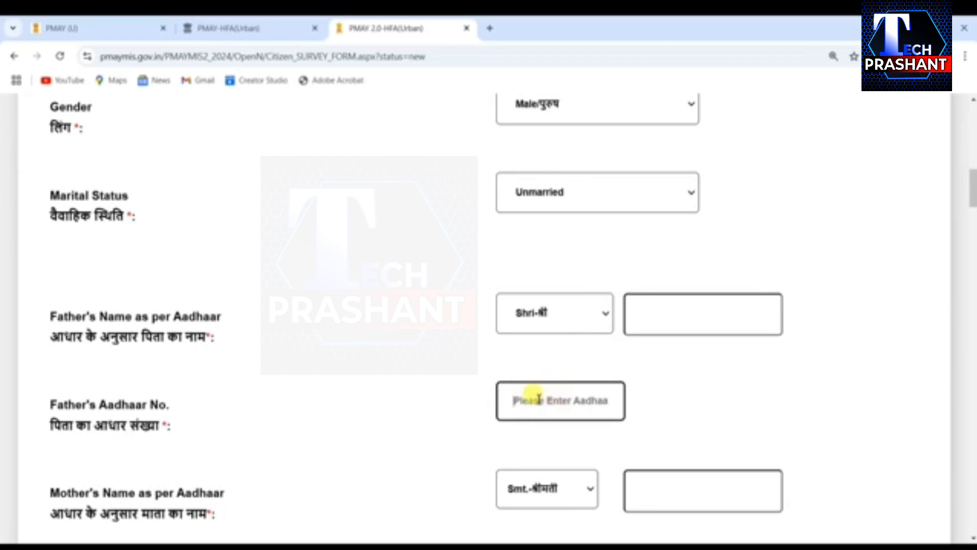
scroll(537, 397, down, 3)
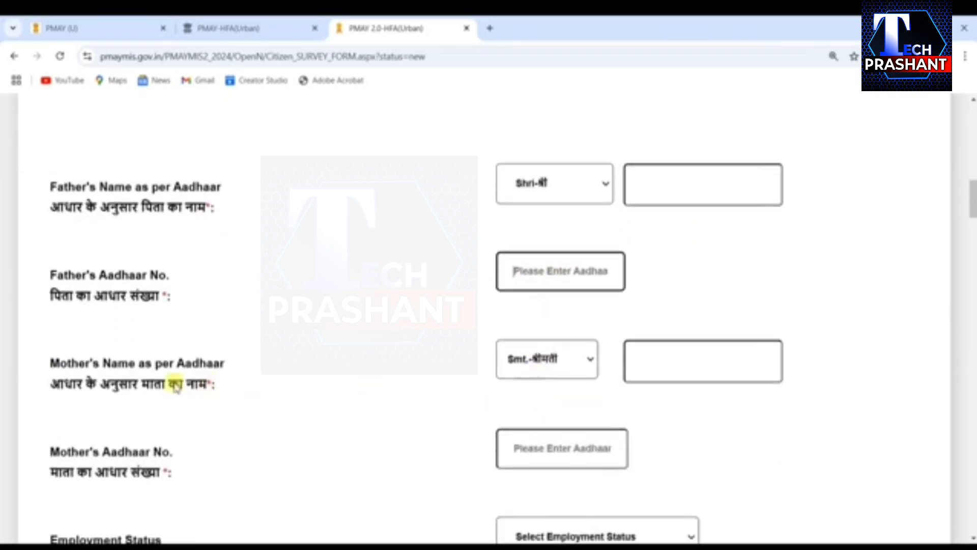
click(663, 359)
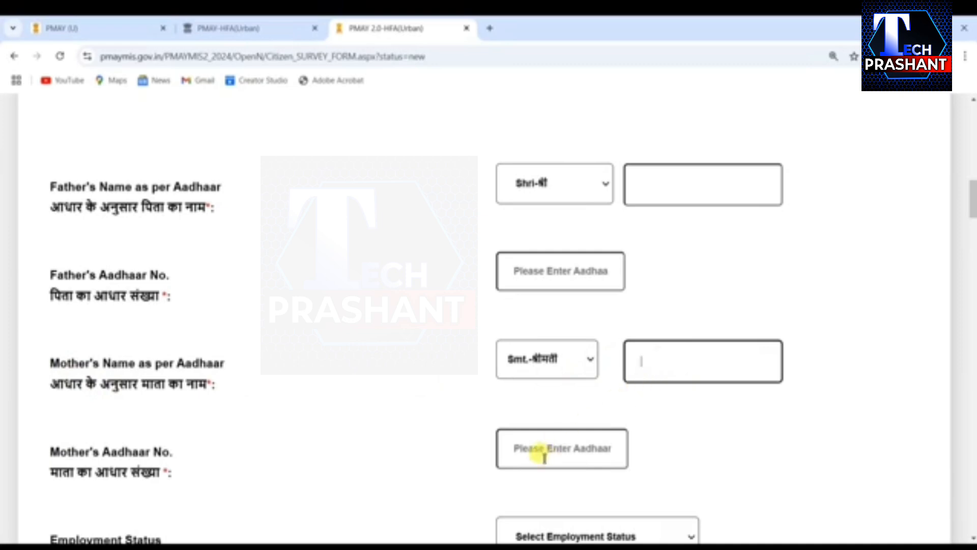
click(517, 449)
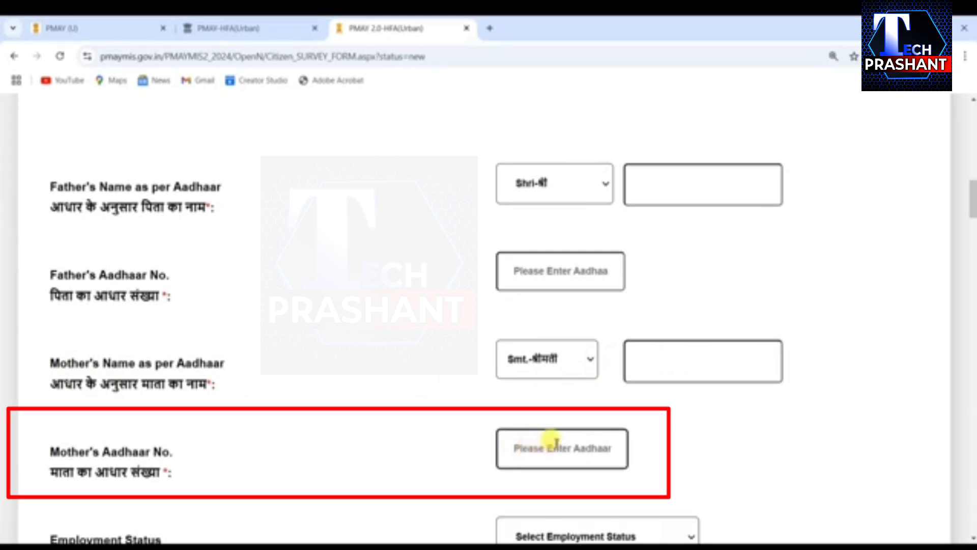
Set the employment status to Self Employed and the applicant's occupation to Coolie.
scroll(545, 407, down, 1)
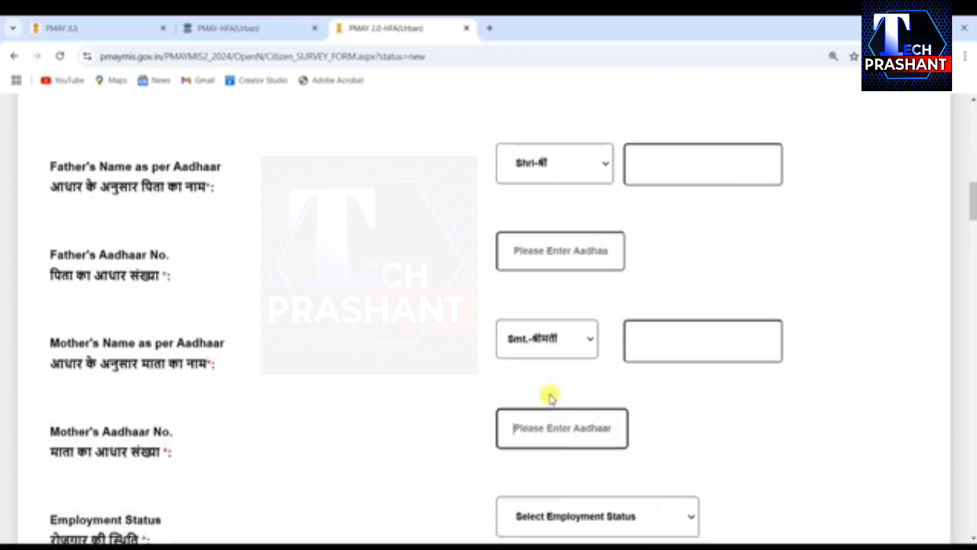
scroll(552, 399, down, 5)
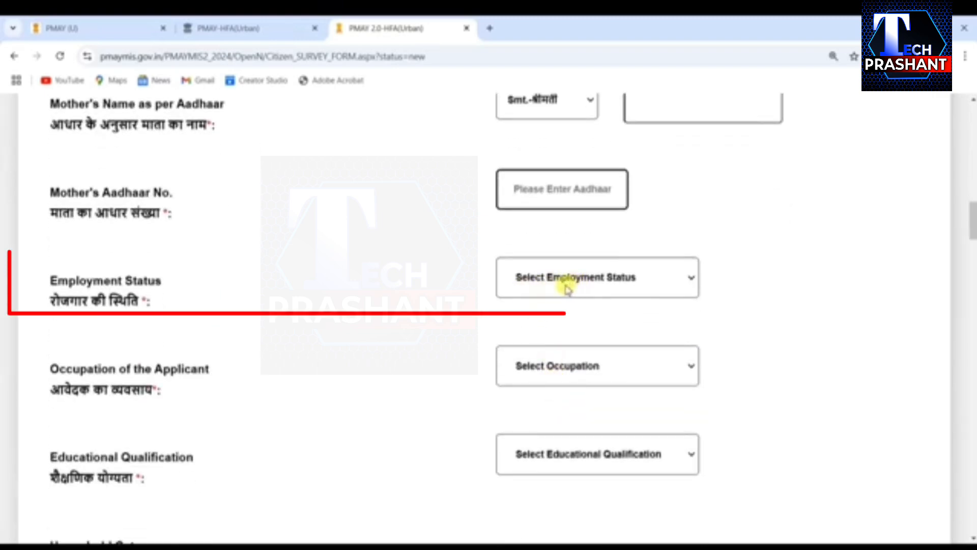
click(606, 275)
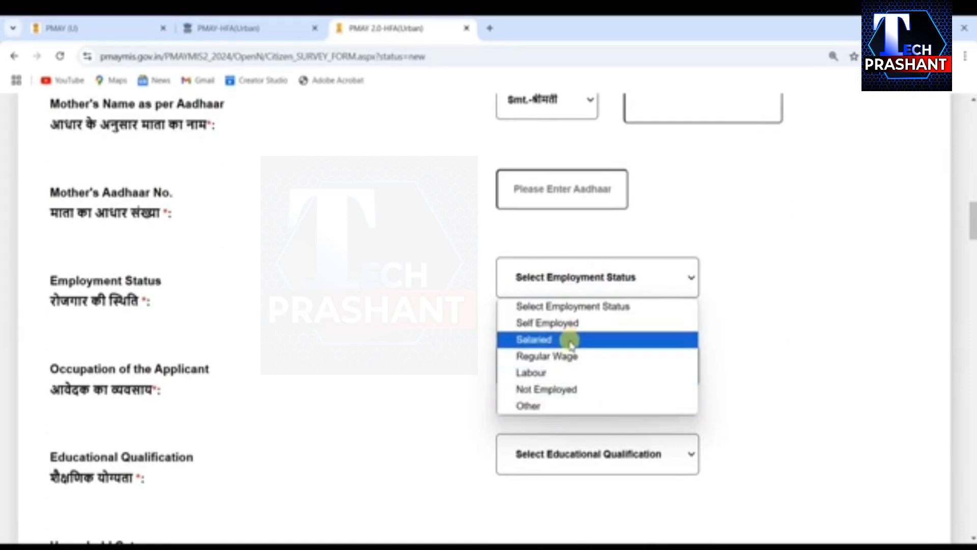
click(547, 322)
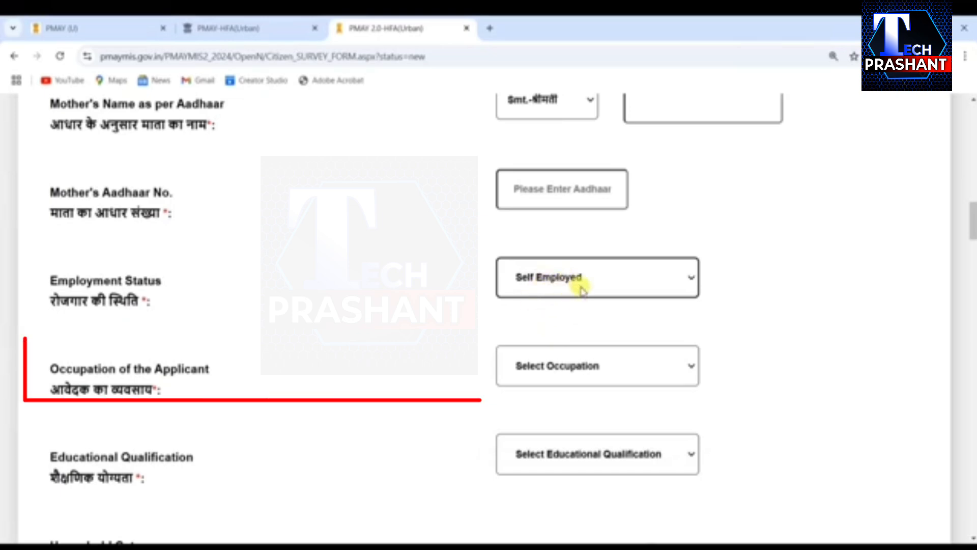
click(583, 373)
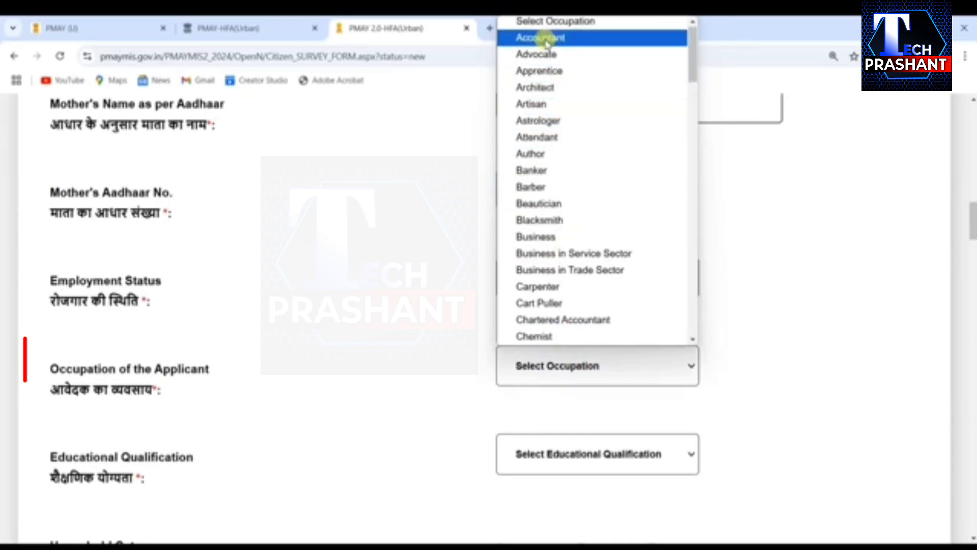
scroll(560, 203, down, 5)
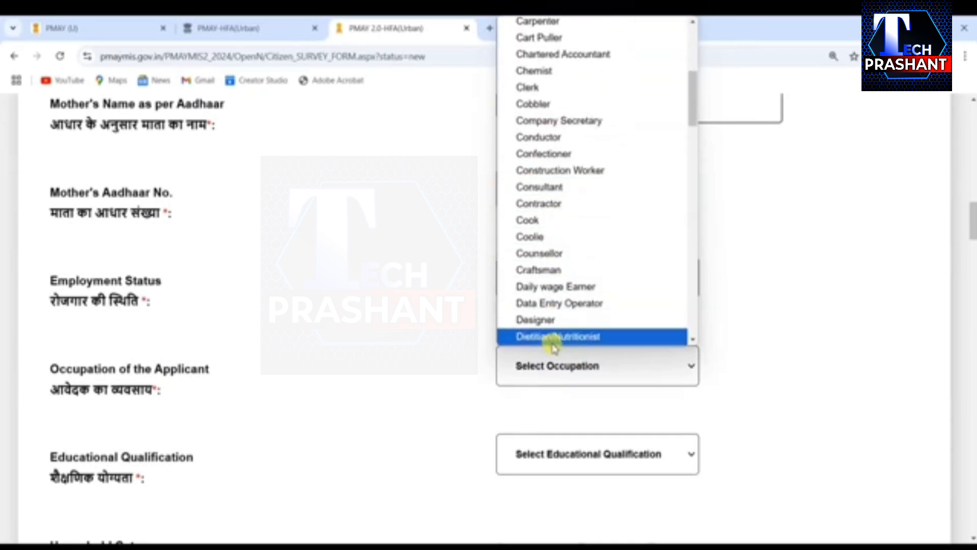
click(557, 239)
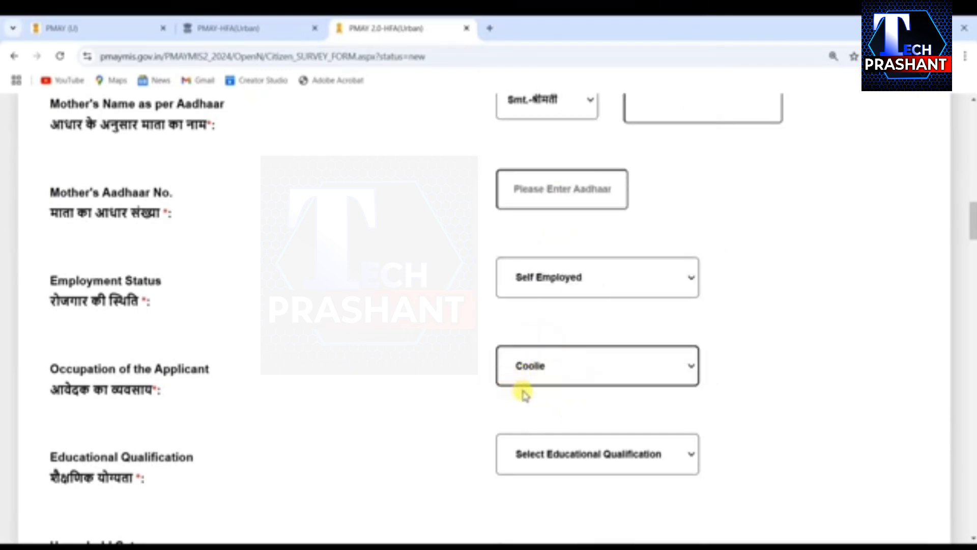
Set the applicant's educational qualification to Bachelor.
scroll(523, 389, down, 4)
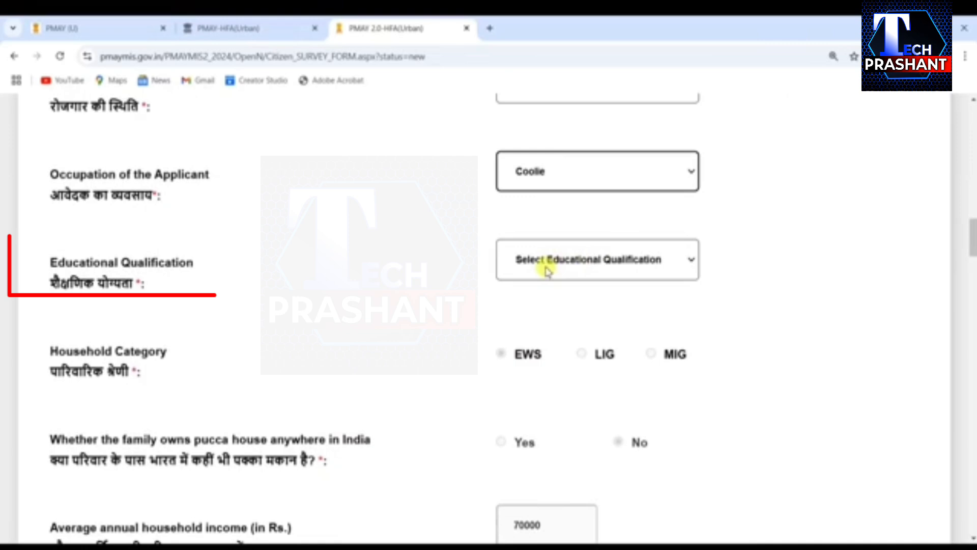
click(601, 260)
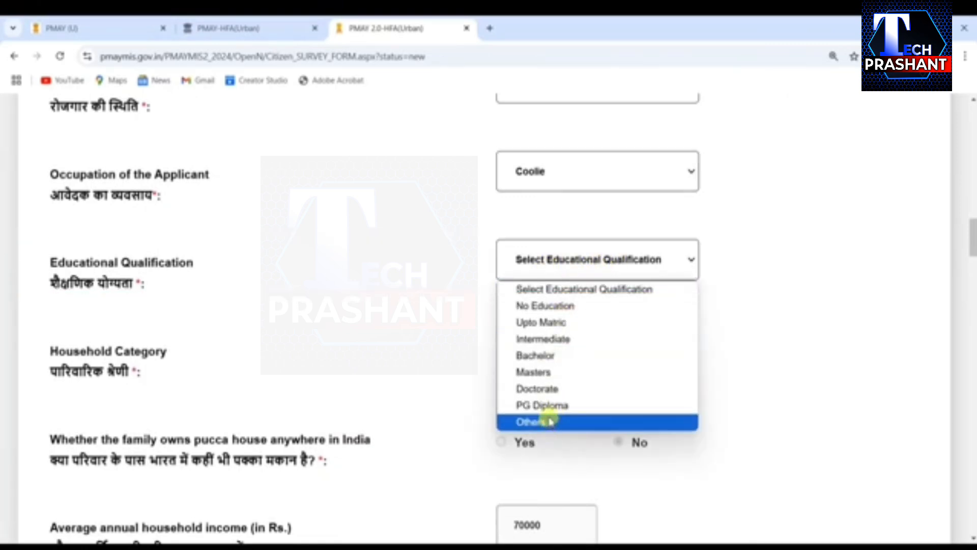
click(564, 356)
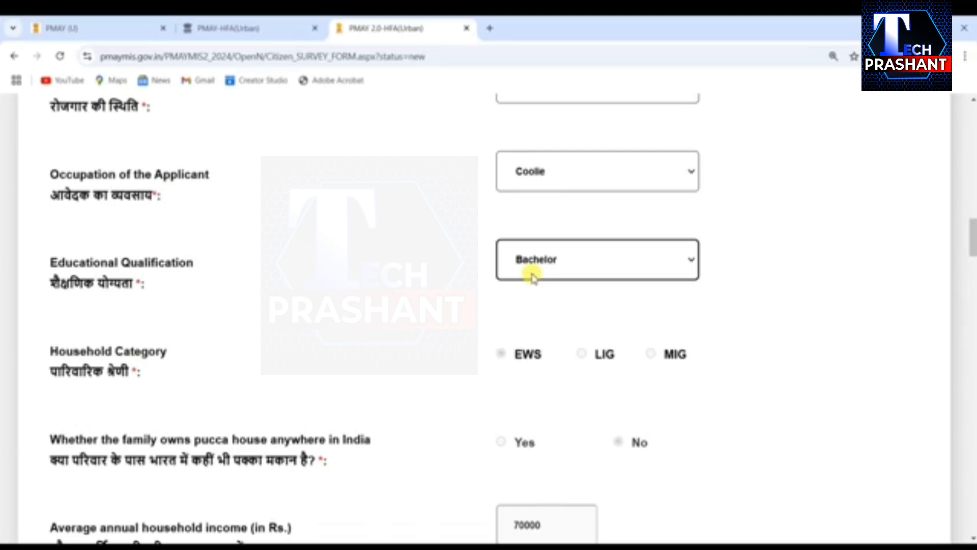
scroll(530, 273, down, 3)
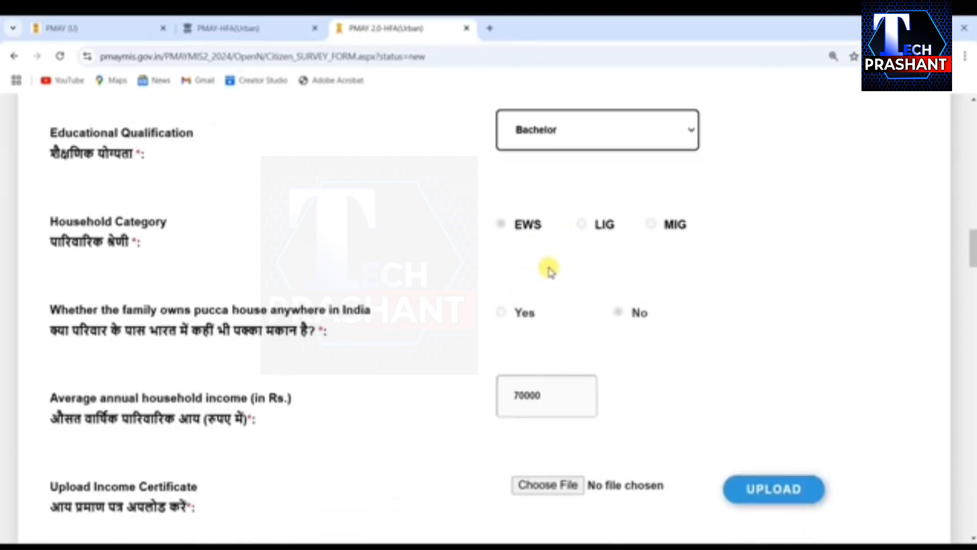
Go past the household income and income certificate upload fields and set the applicant's religion to Hindu.
scroll(555, 262, down, 3)
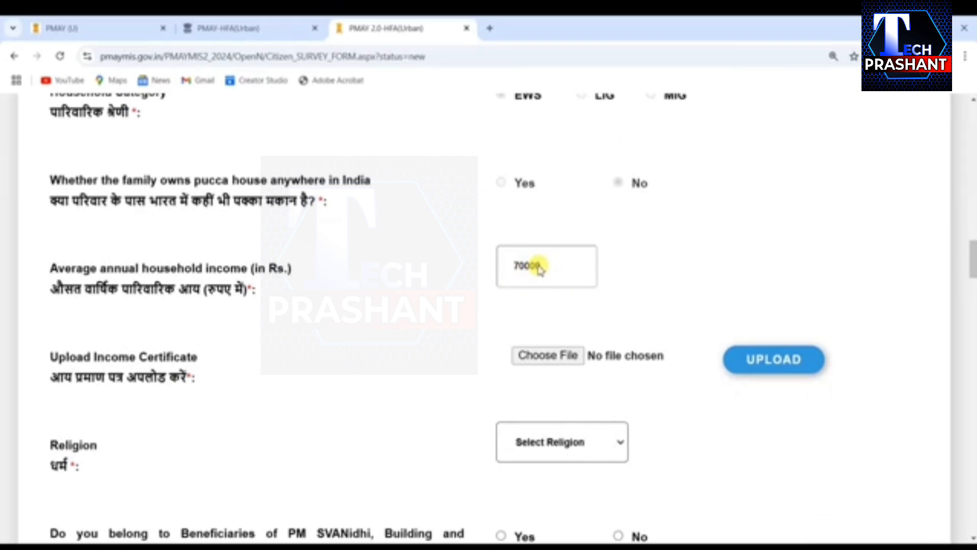
scroll(540, 269, down, 3)
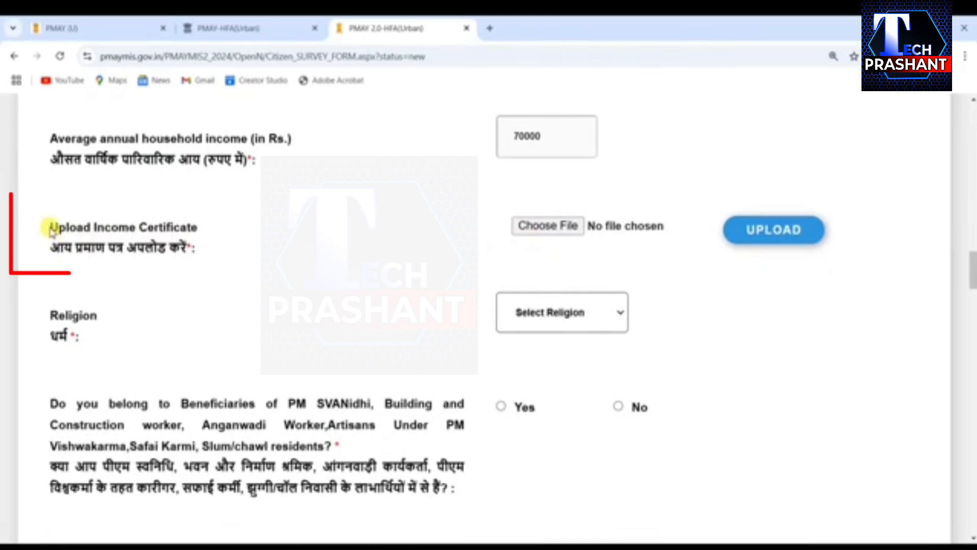
drag(51, 227, 201, 227)
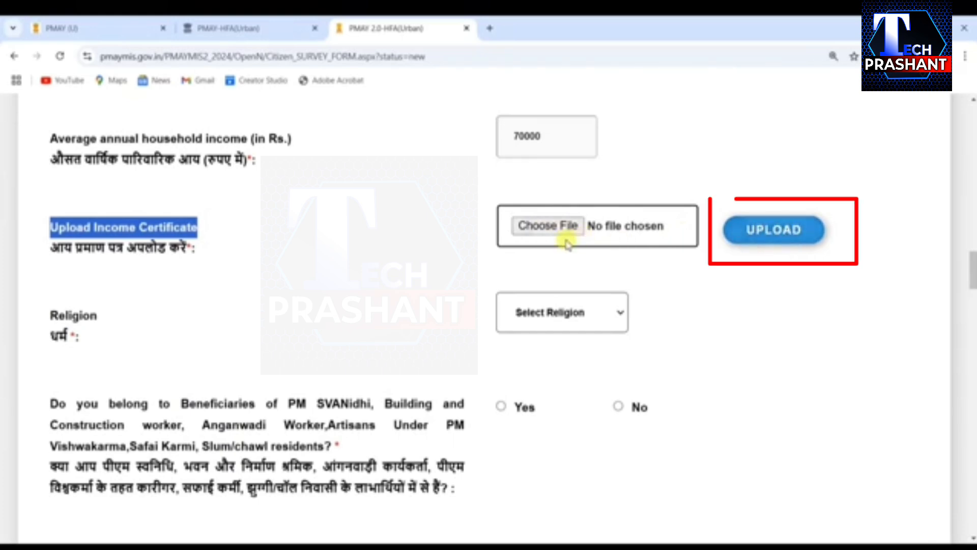
click(544, 324)
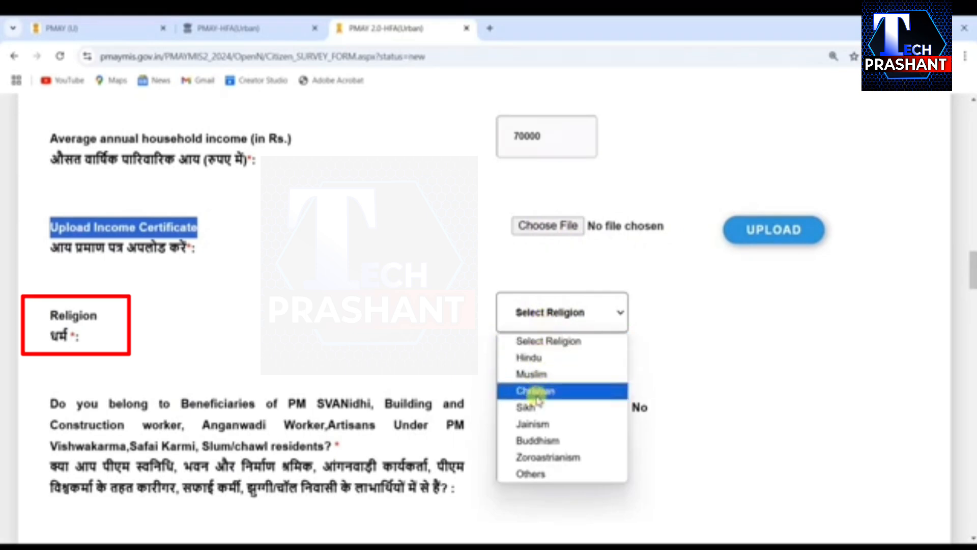
click(542, 358)
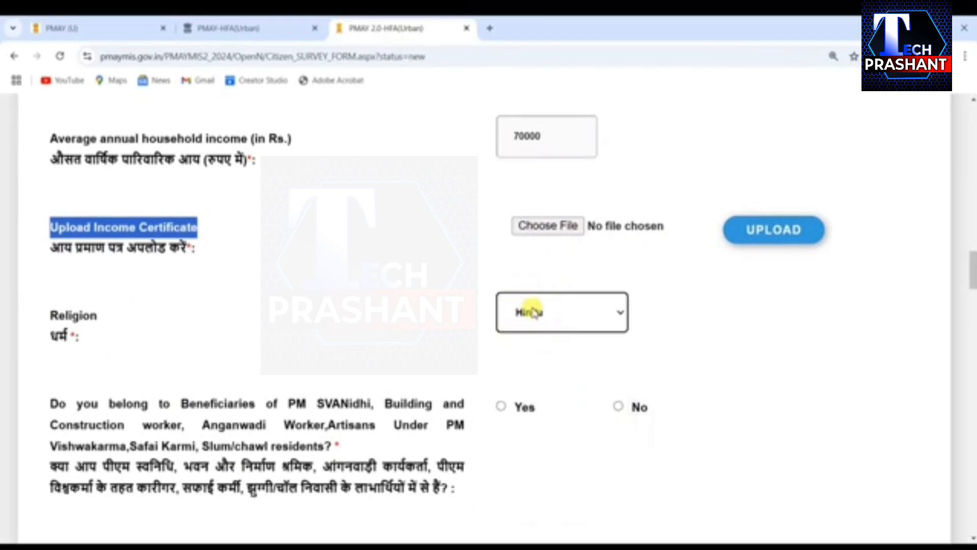
click(456, 300)
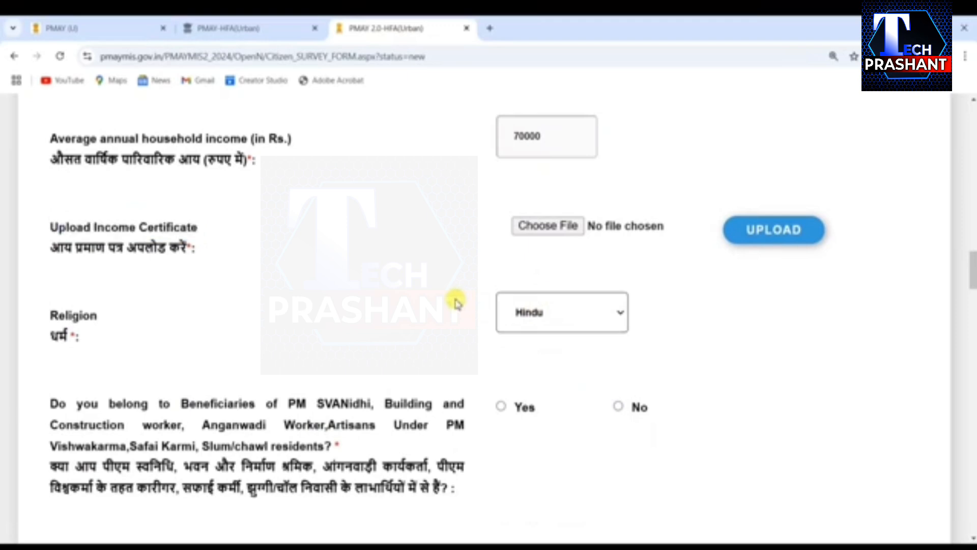
Answer No to belonging to PM SVANidhi, construction worker and similar beneficiary groups, and set the category to SC.
scroll(455, 302, down, 1)
scroll(456, 302, down, 3)
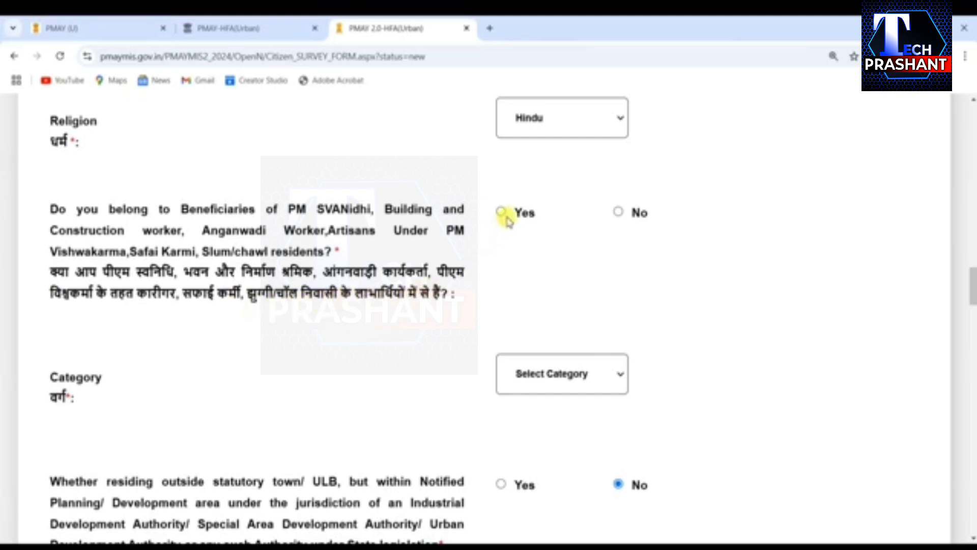
click(619, 212)
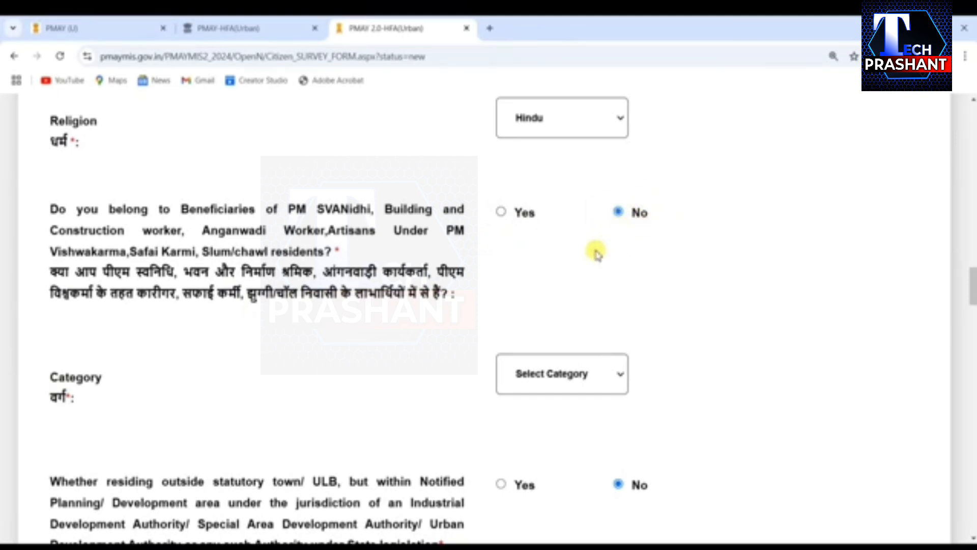
scroll(552, 284, down, 1)
click(575, 310)
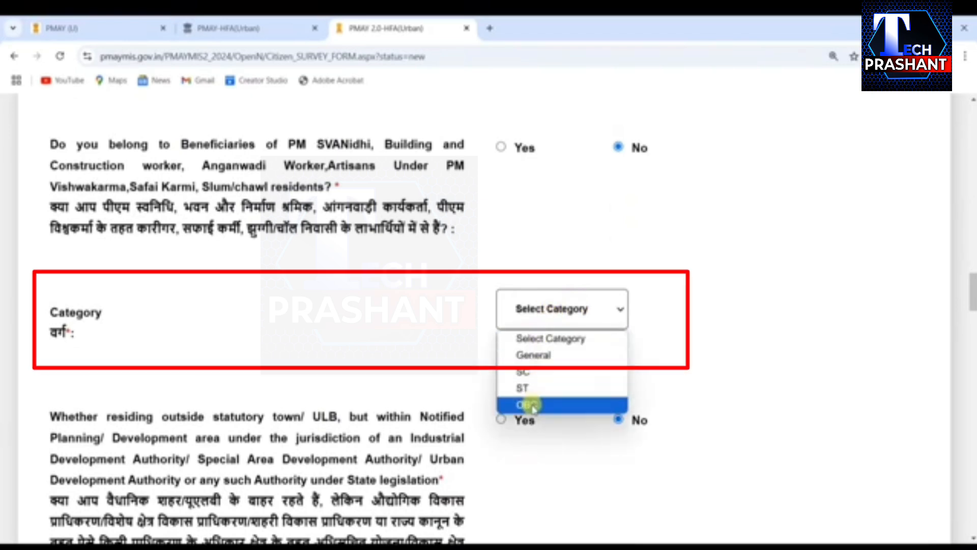
click(532, 376)
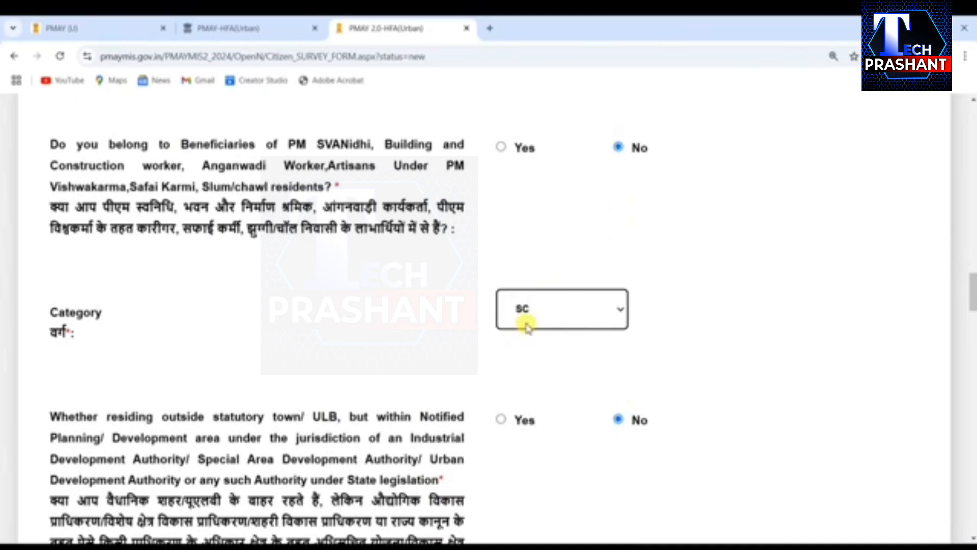
Go through the present address and contact details, from house number, street, state, district and city to pincode, mobile number and email ID.
scroll(526, 326, down, 4)
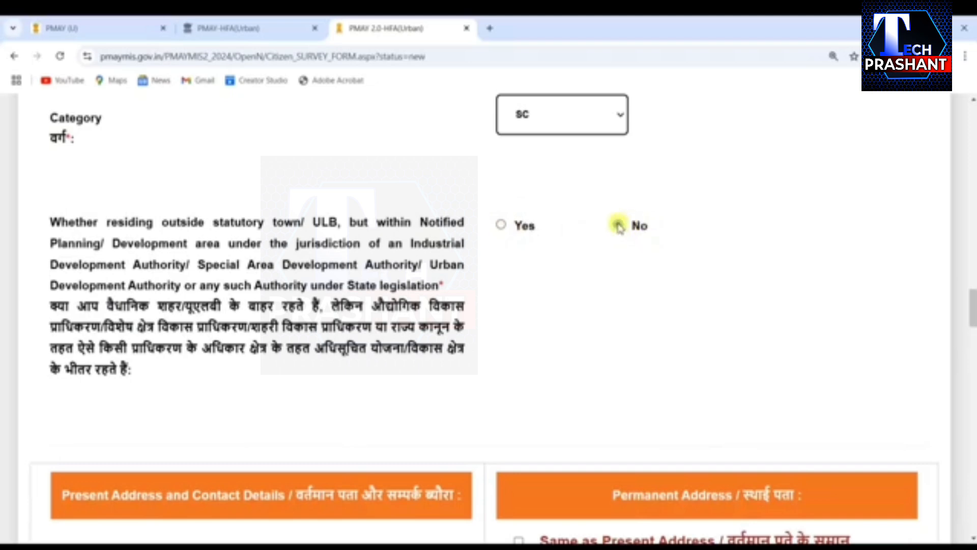
scroll(493, 255, down, 5)
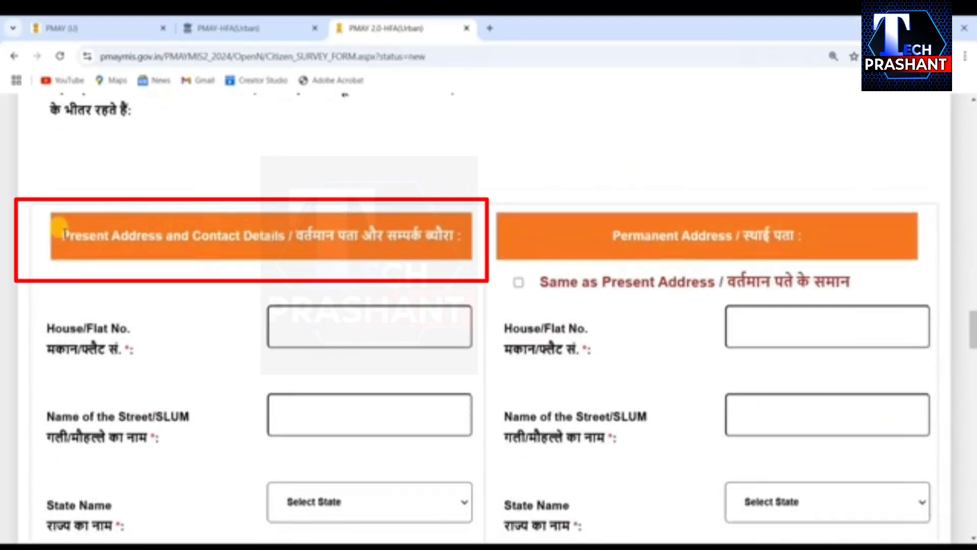
drag(62, 237, 288, 236)
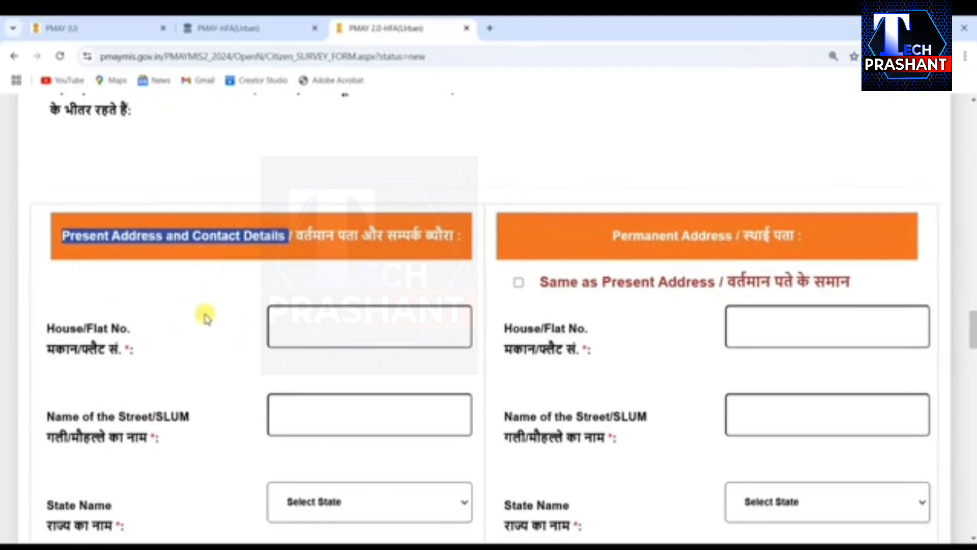
scroll(201, 312, down, 3)
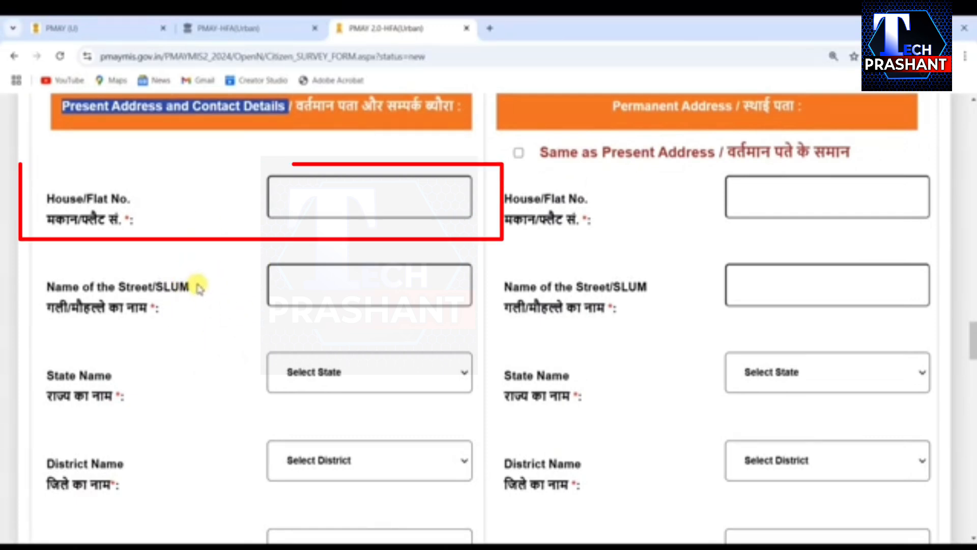
click(290, 179)
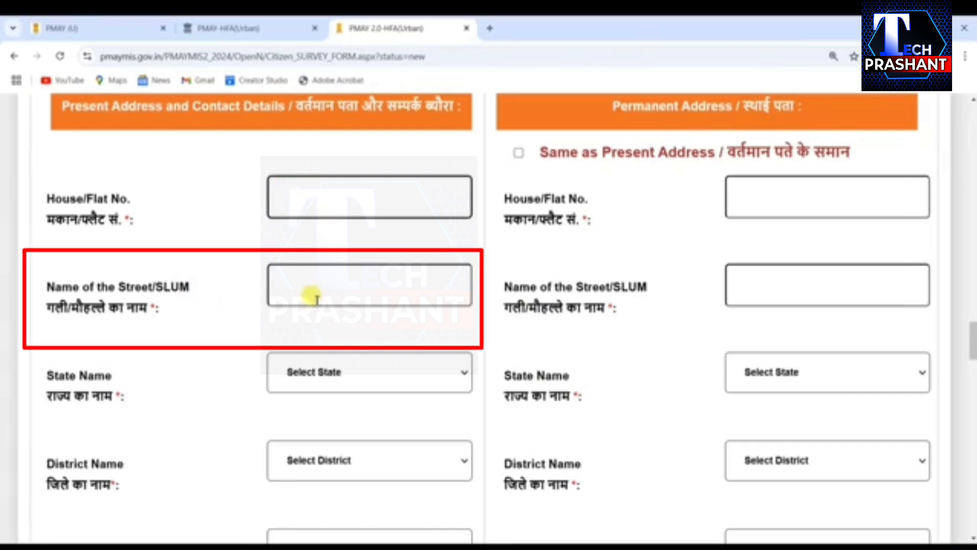
click(282, 280)
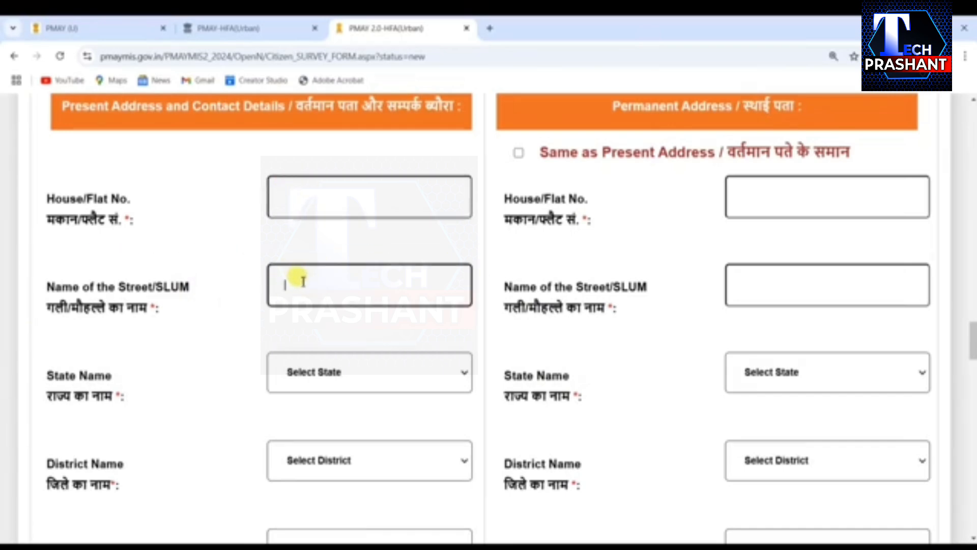
scroll(295, 277, down, 3)
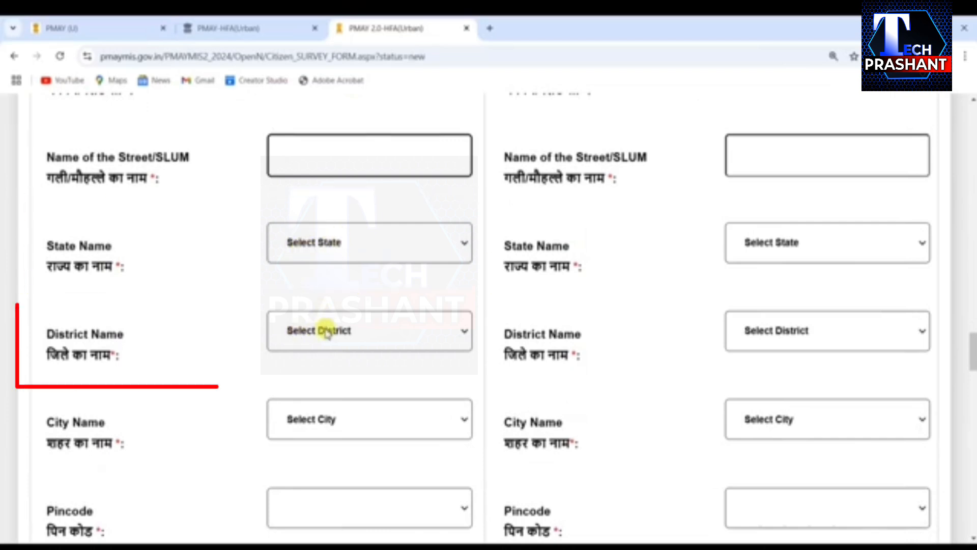
scroll(306, 334, down, 3)
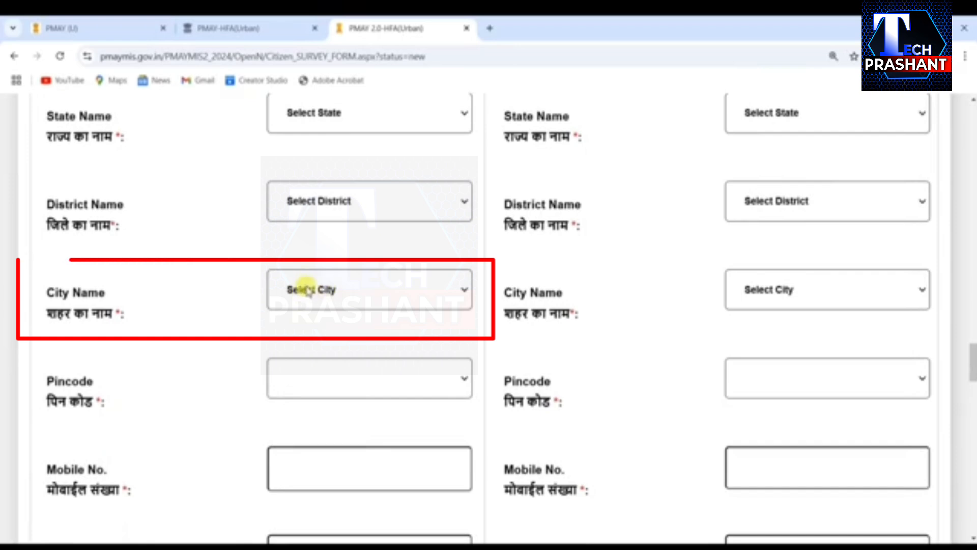
scroll(306, 288, down, 3)
click(288, 261)
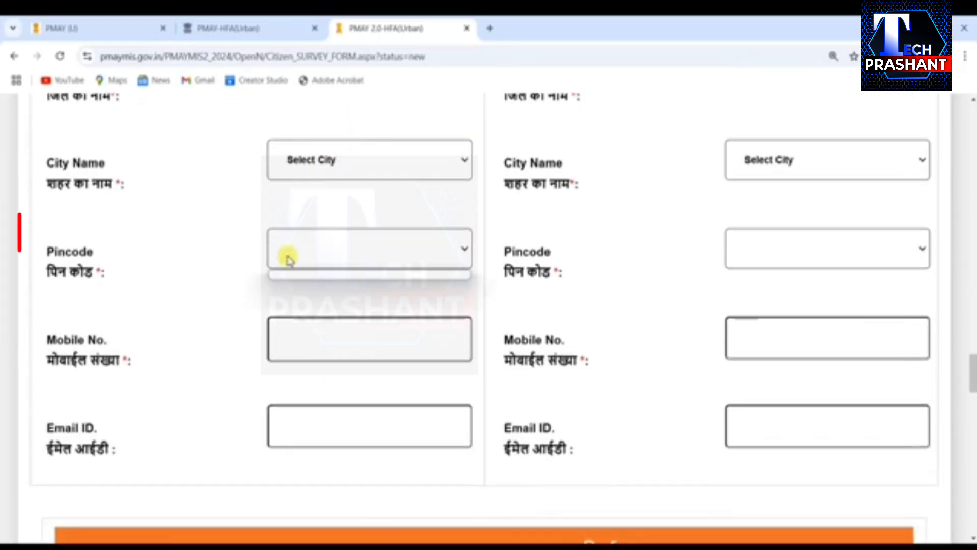
click(253, 257)
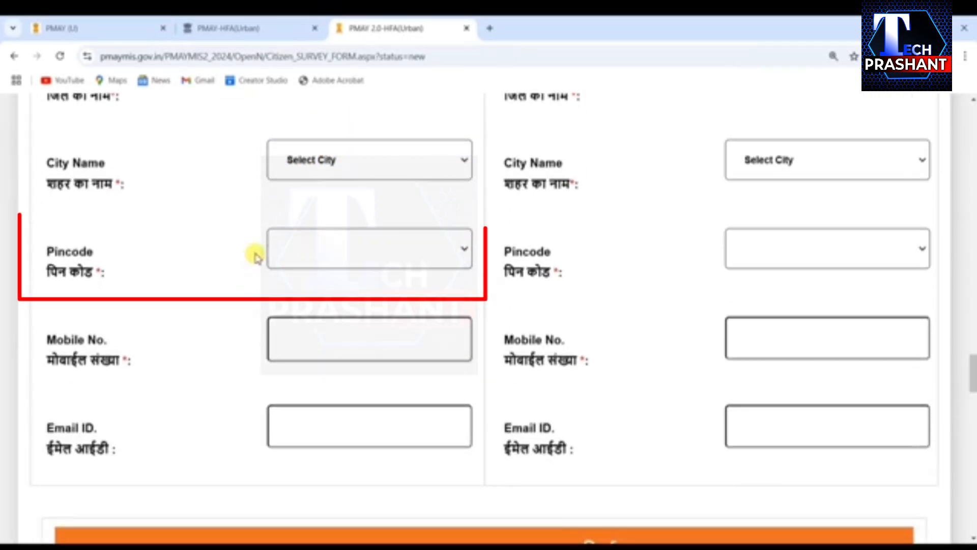
scroll(285, 285, down, 3)
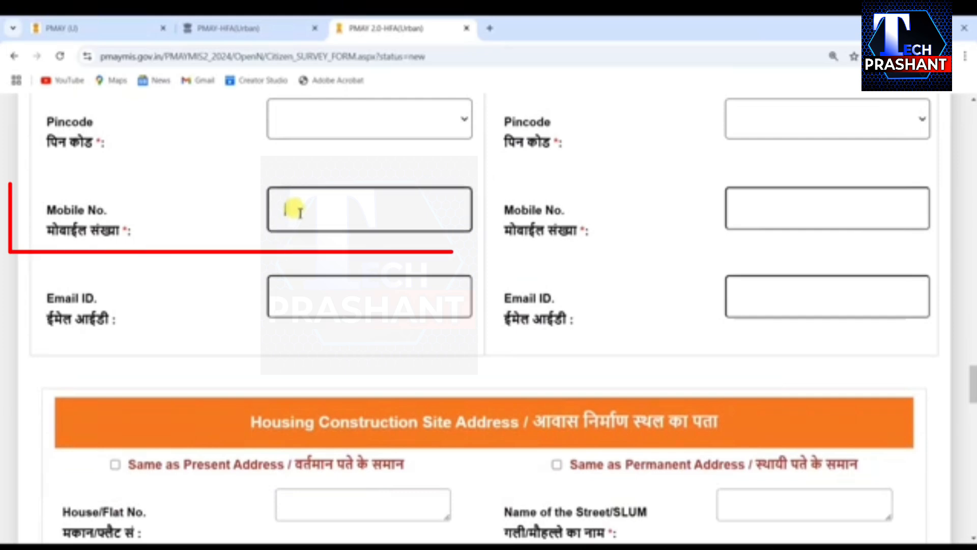
click(313, 201)
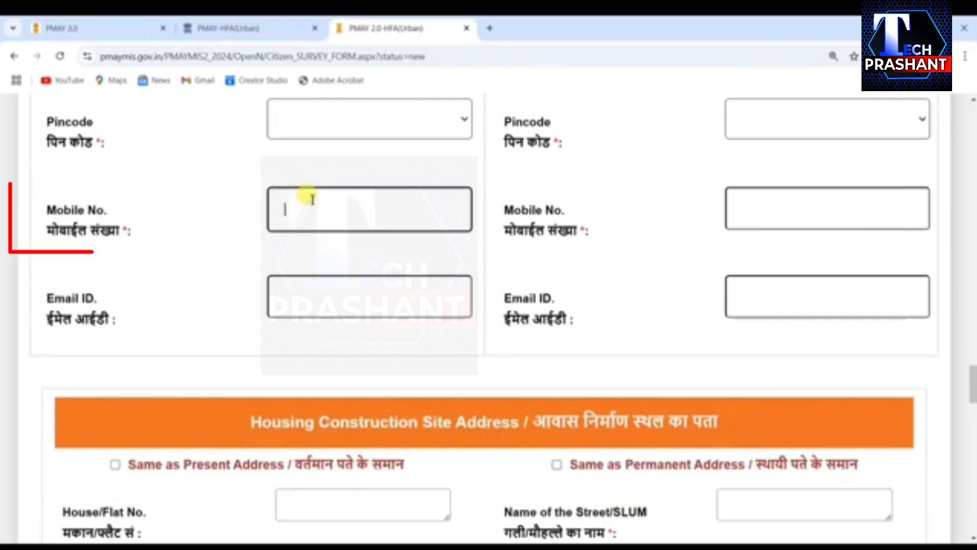
click(308, 286)
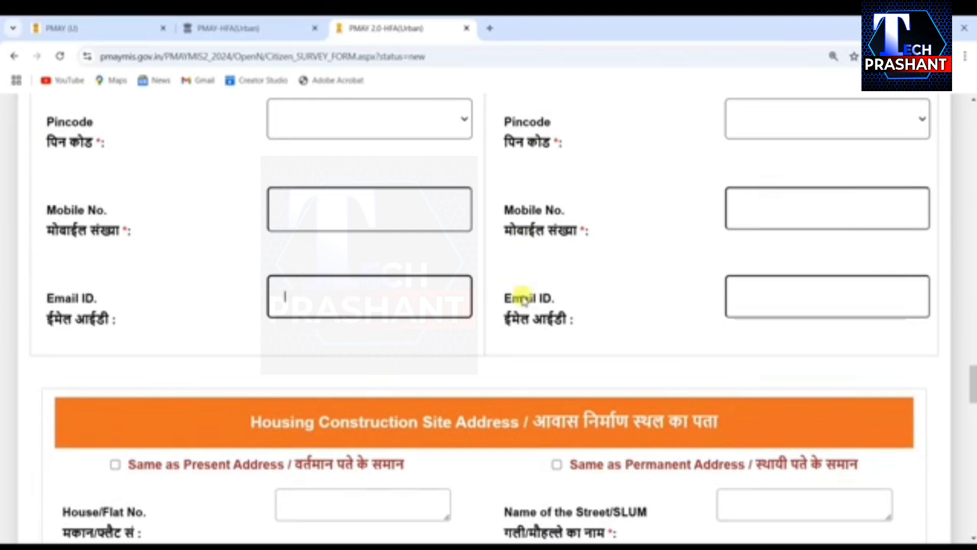
Mark the permanent address as the same as the present address.
scroll(634, 317, up, 5)
scroll(634, 316, up, 3)
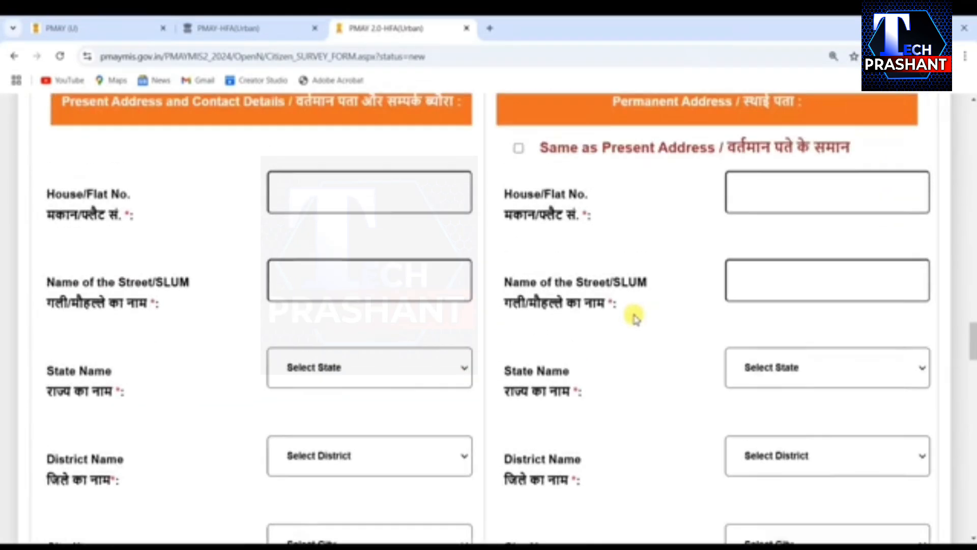
scroll(623, 120, up, 1)
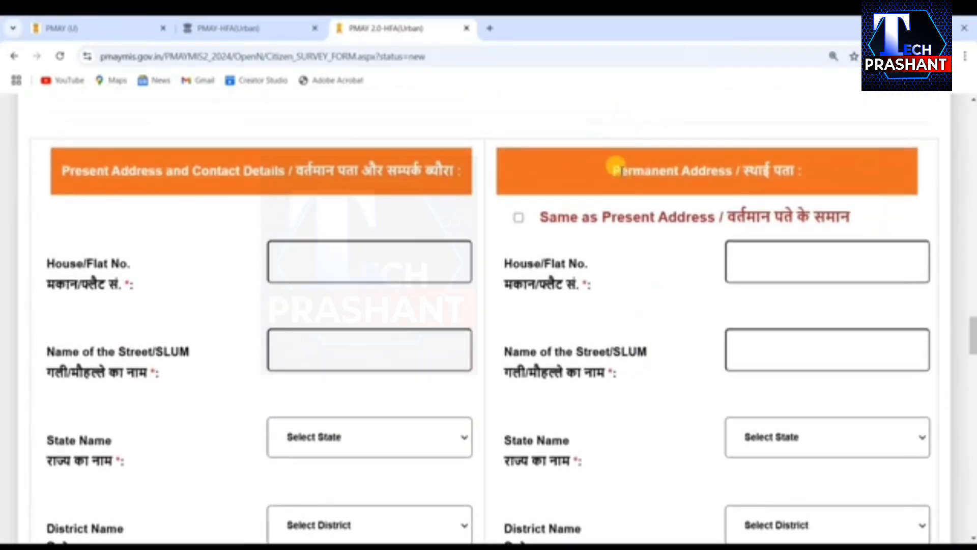
drag(612, 171, 726, 161)
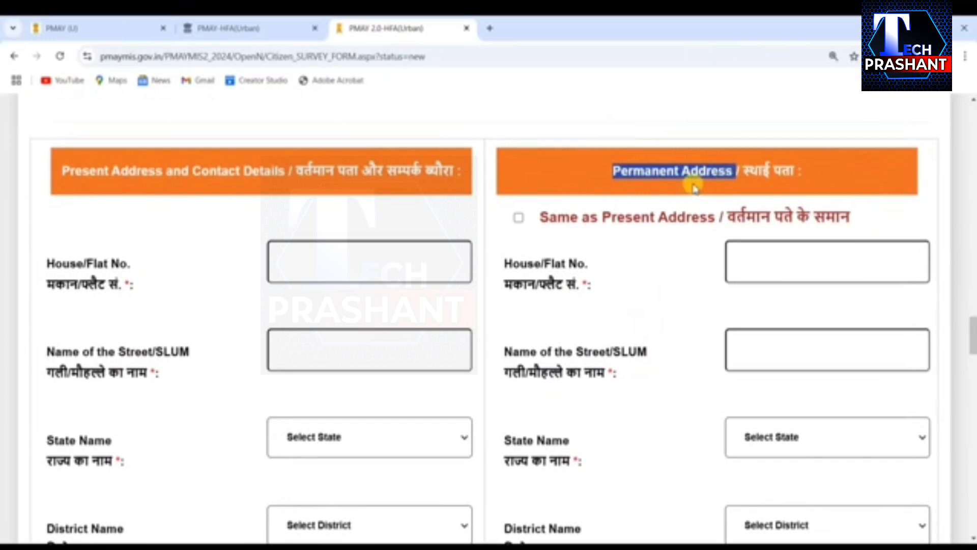
click(519, 218)
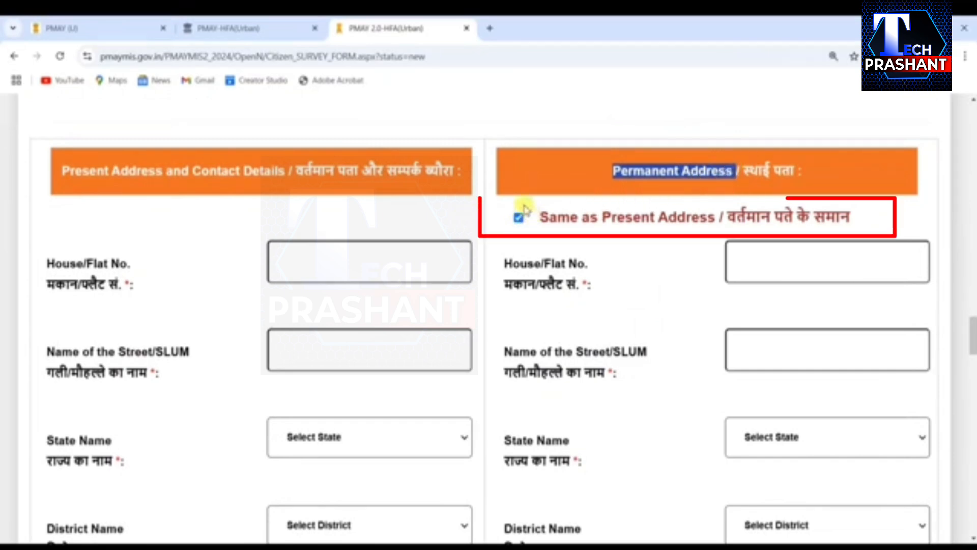
click(535, 232)
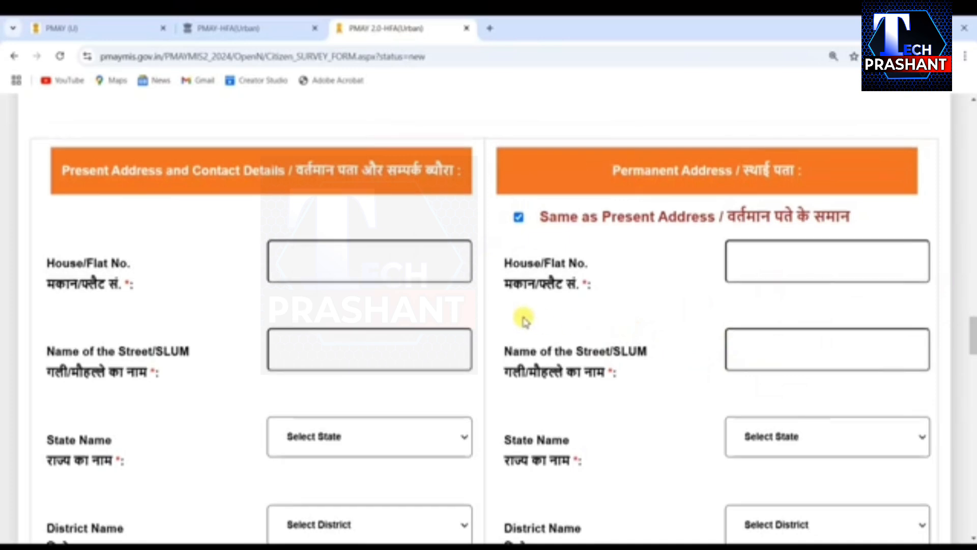
Mark the housing construction site address as the same as both the present and the permanent address.
scroll(524, 317, down, 5)
scroll(524, 317, down, 10)
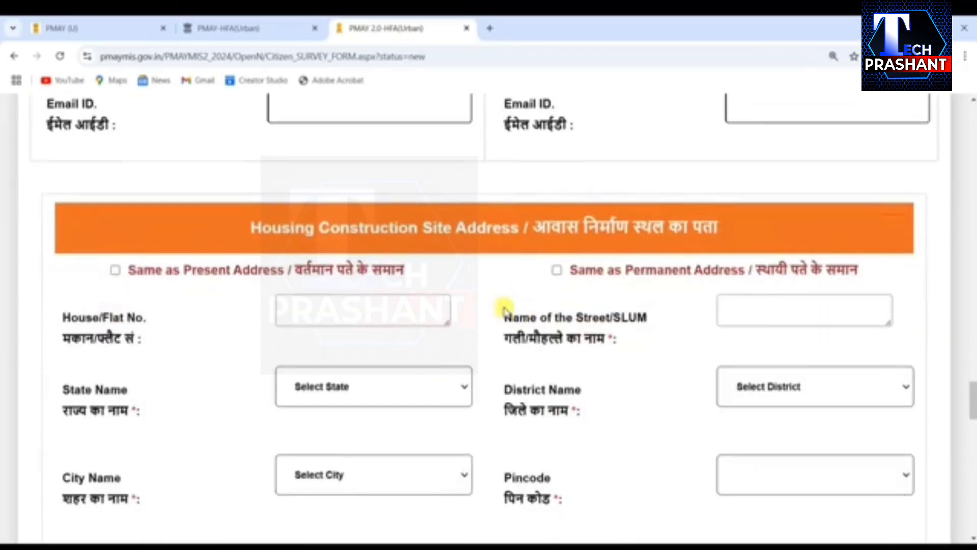
scroll(258, 250, down, 4)
scroll(250, 168, up, 3)
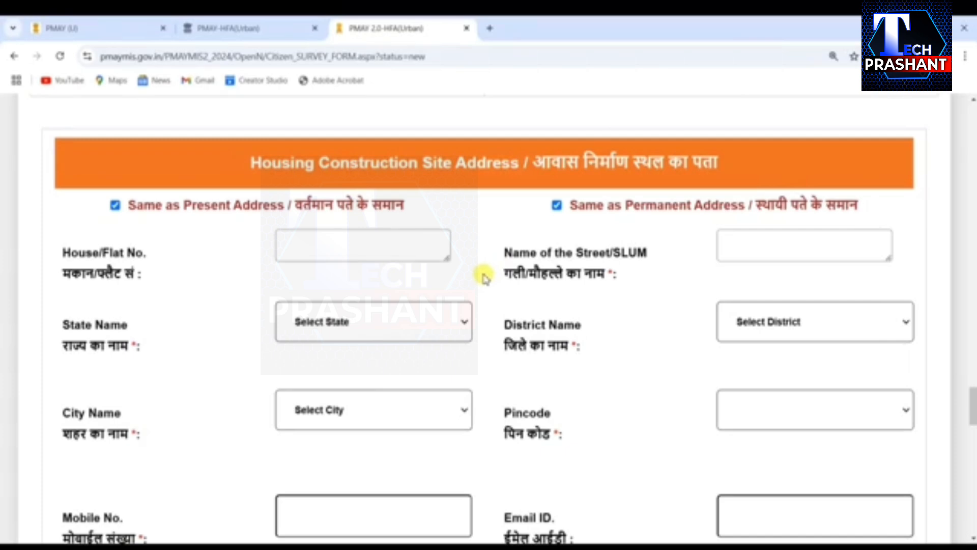
Examine the land document upload field and the questions on years of stay and present house ownership.
scroll(485, 276, down, 6)
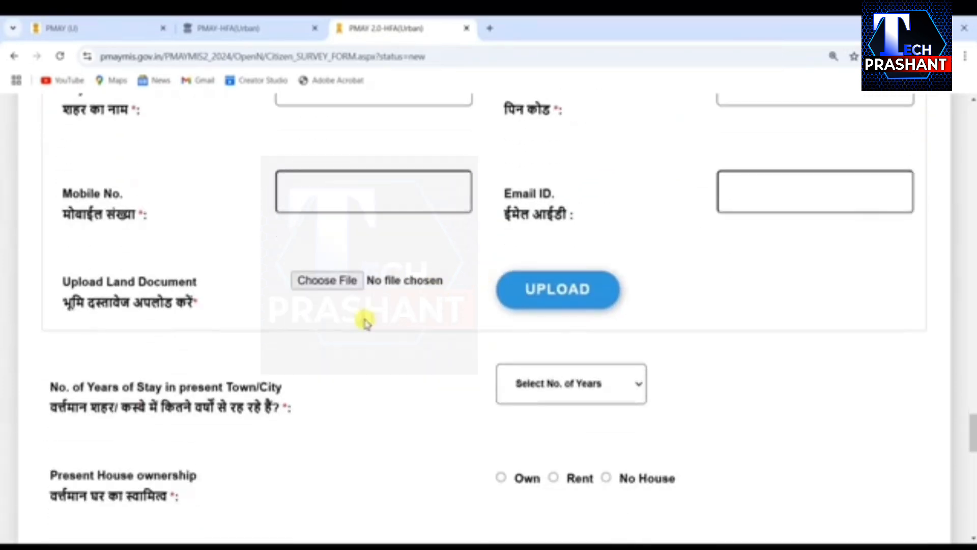
drag(63, 283, 200, 281)
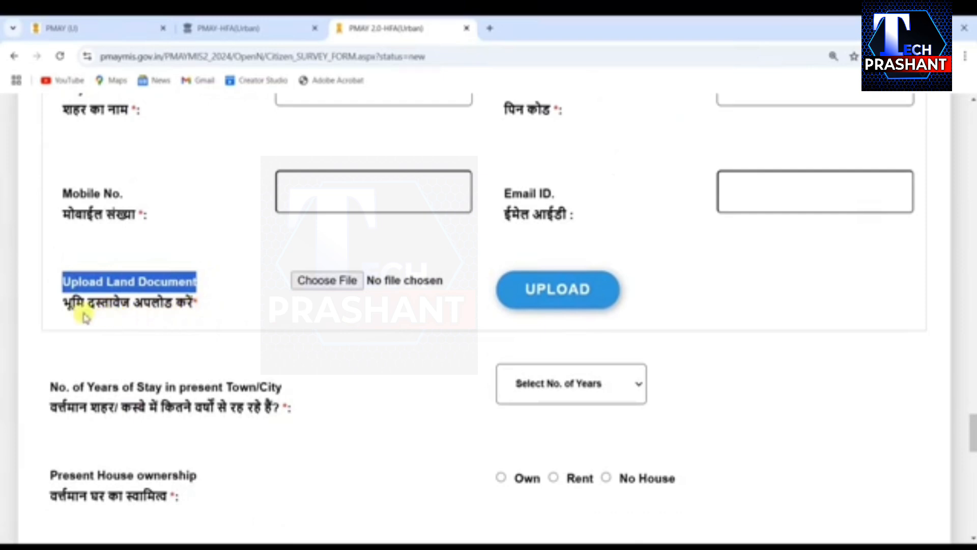
click(186, 318)
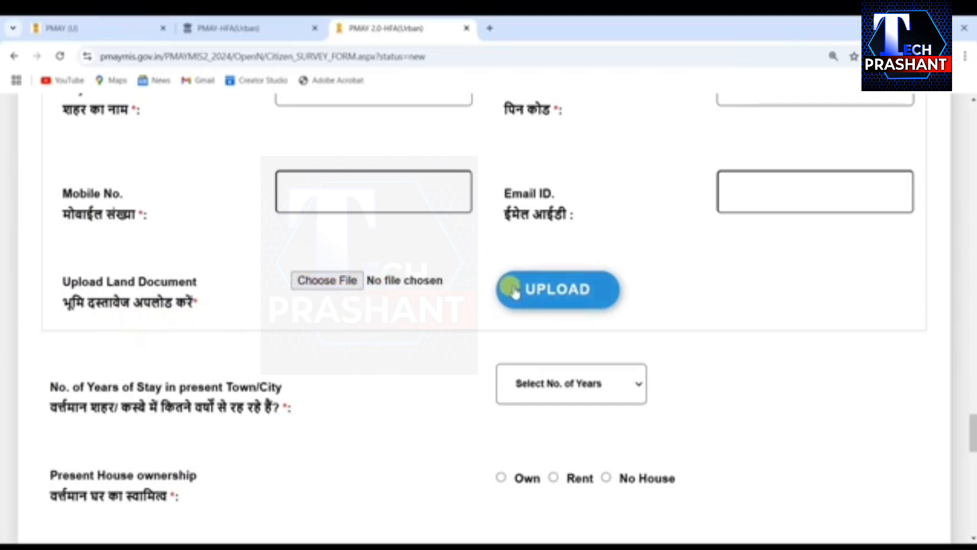
click(548, 303)
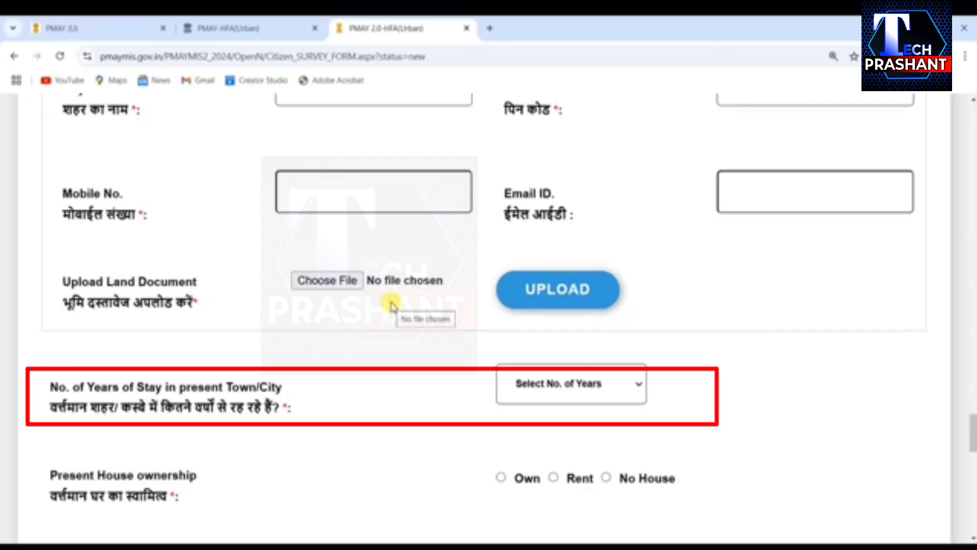
scroll(392, 305, down, 3)
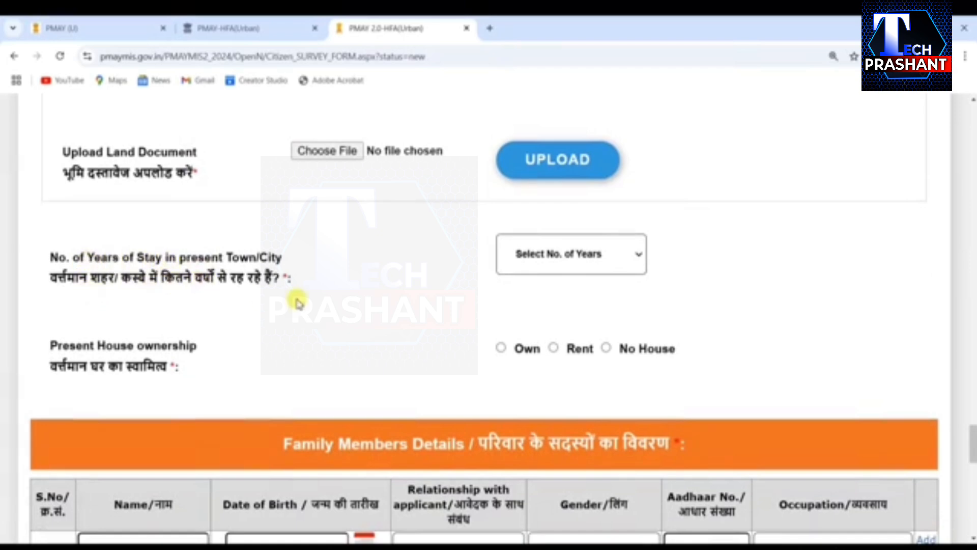
Set the years of stay in the present town to 8 to 10 years and the present house ownership to Rent.
click(593, 261)
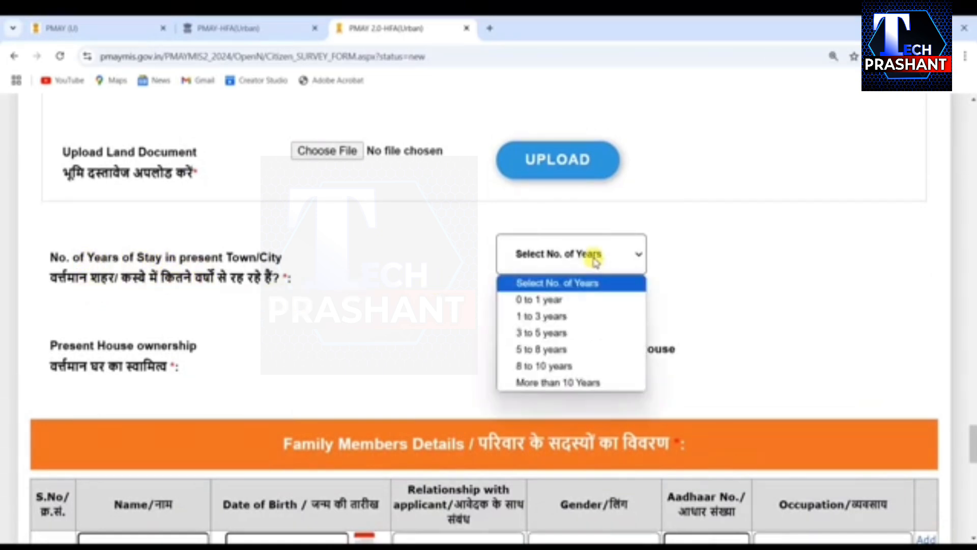
click(546, 365)
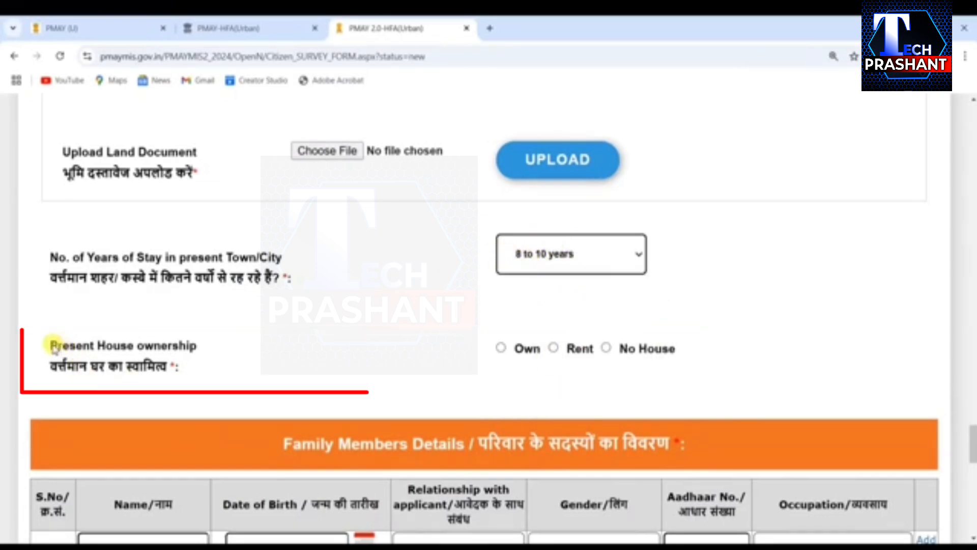
drag(55, 344, 212, 345)
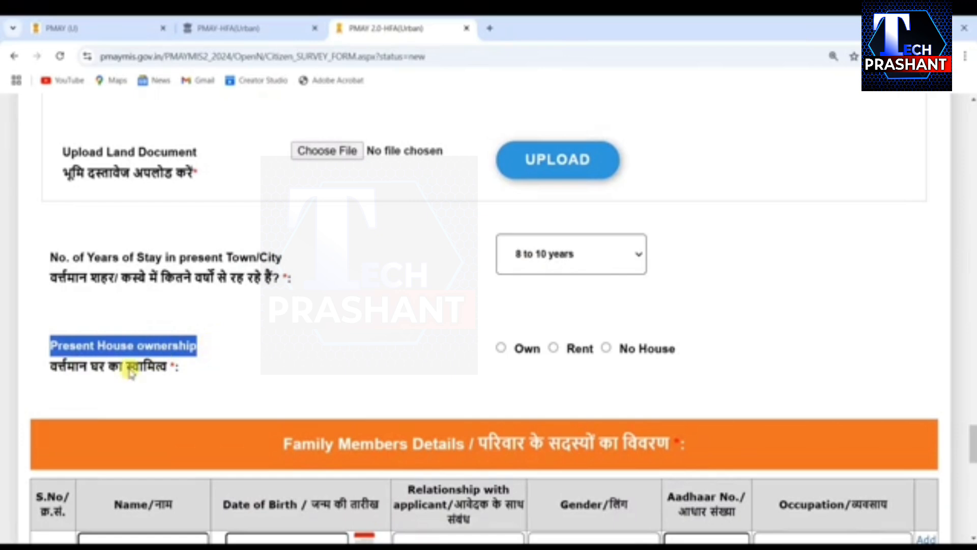
click(213, 389)
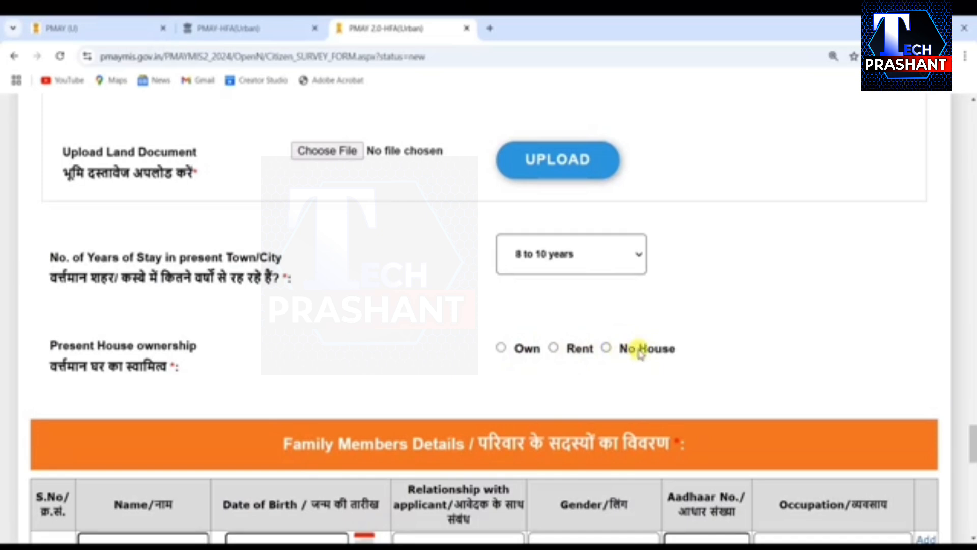
click(552, 349)
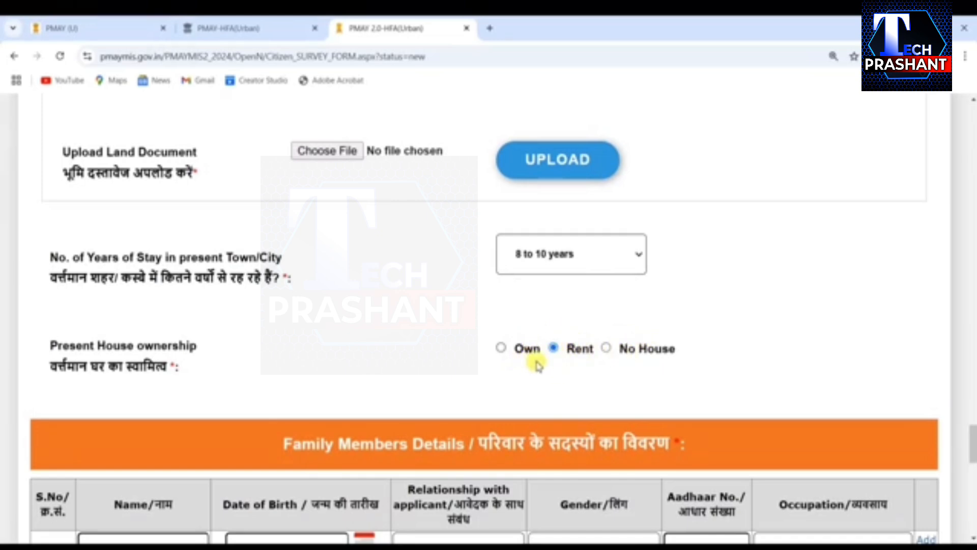
In the family members details, set the member's relationship with the applicant to Wife and the gender to Female.
scroll(519, 364, down, 5)
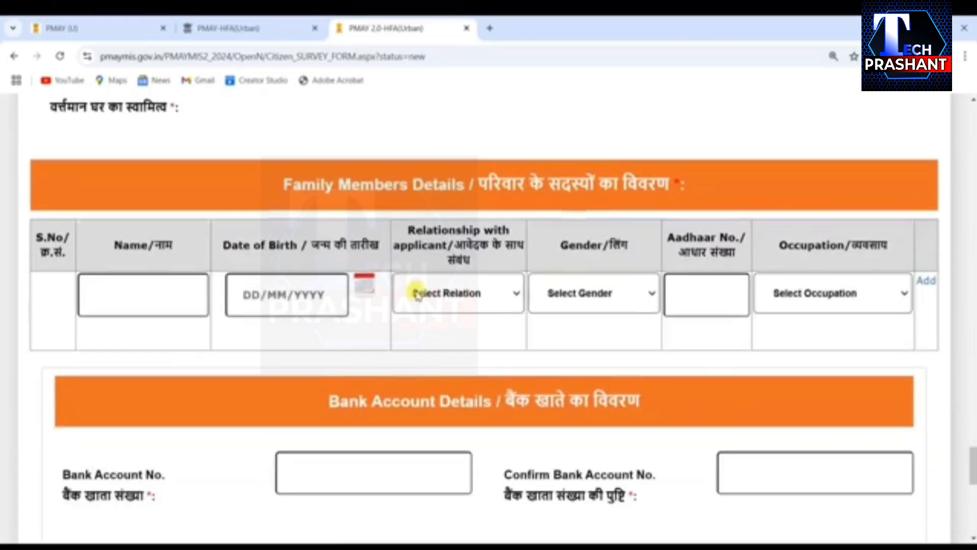
mouse_move(281, 183)
mouse_down()
mouse_move(478, 182)
mouse_move(487, 191)
mouse_up()
click(490, 201)
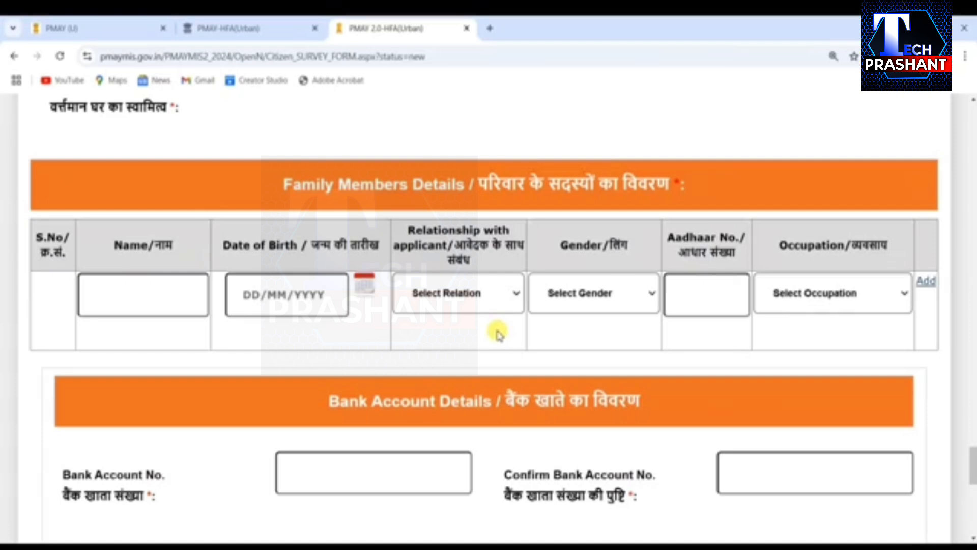
click(120, 294)
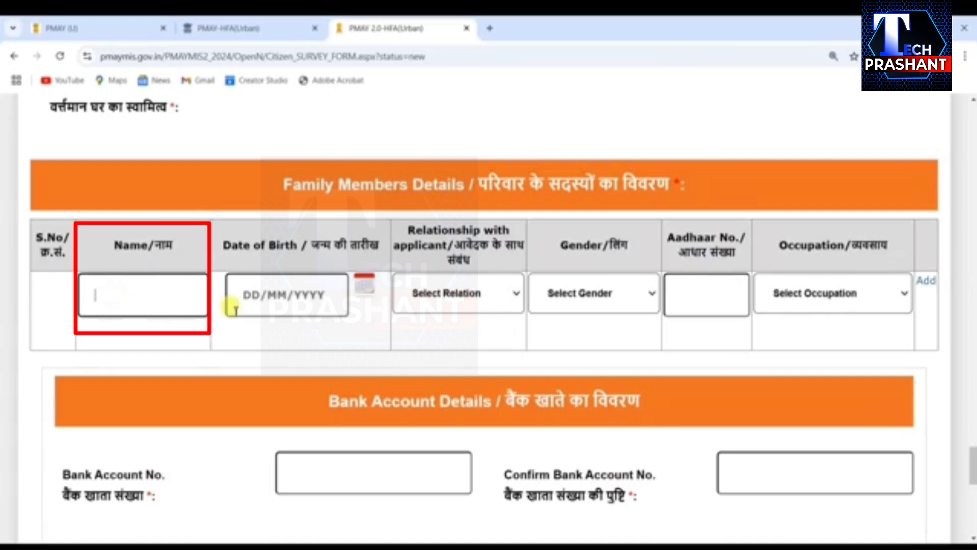
click(288, 298)
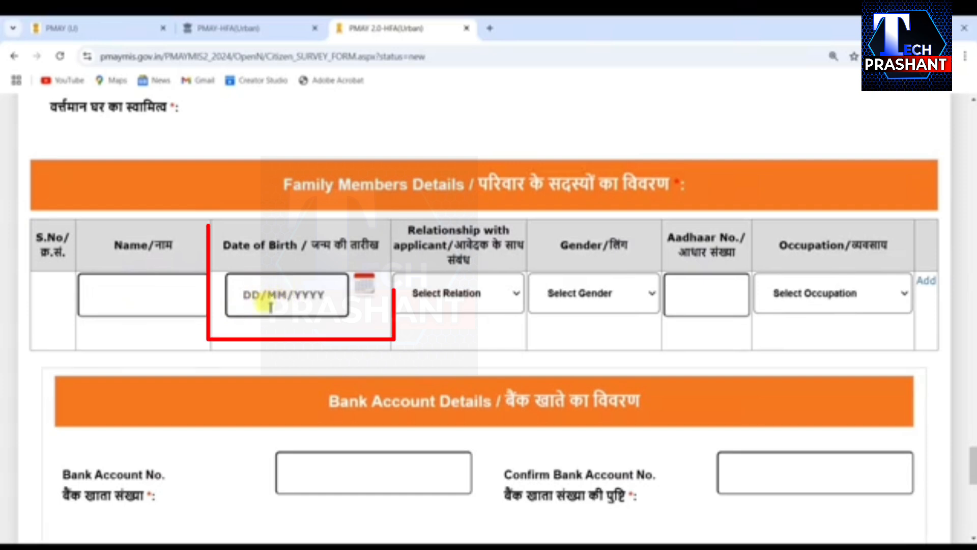
click(459, 292)
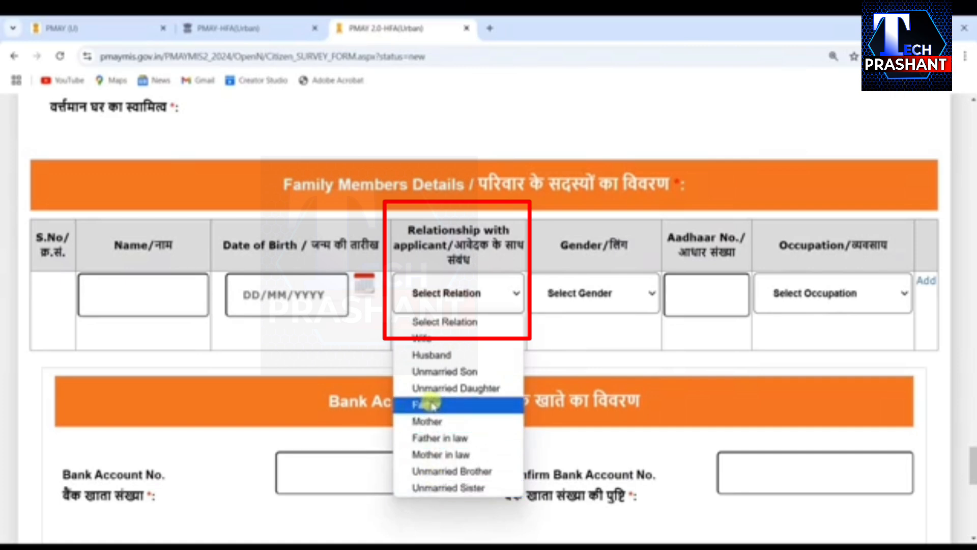
click(426, 338)
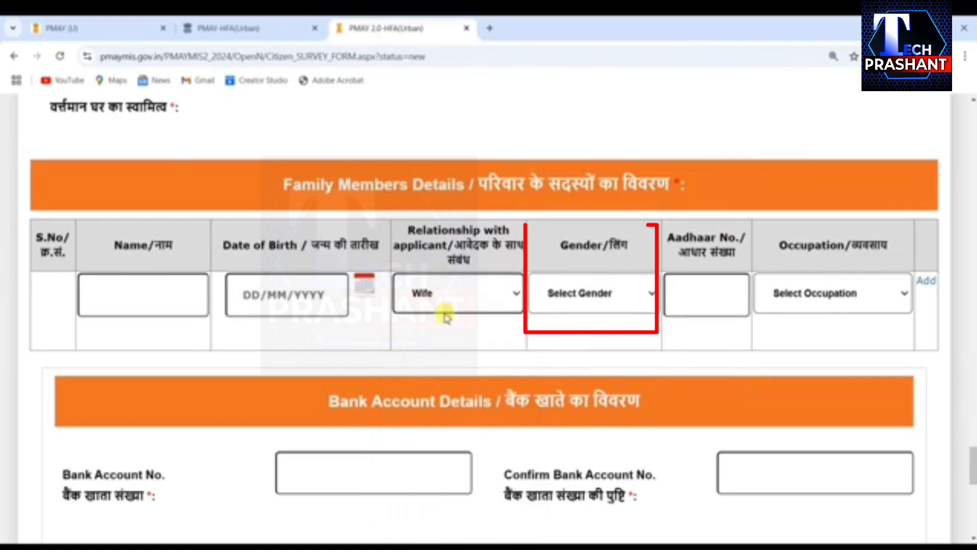
click(563, 291)
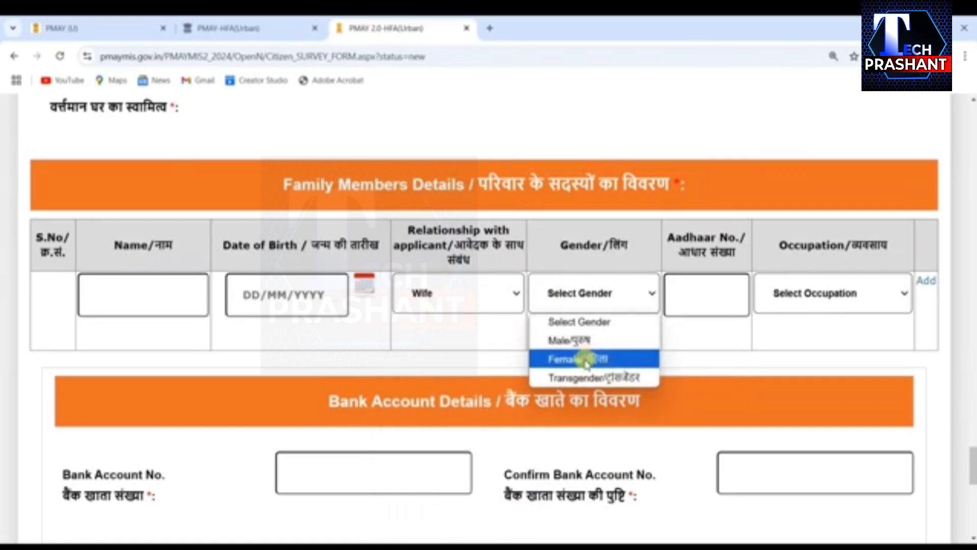
click(580, 357)
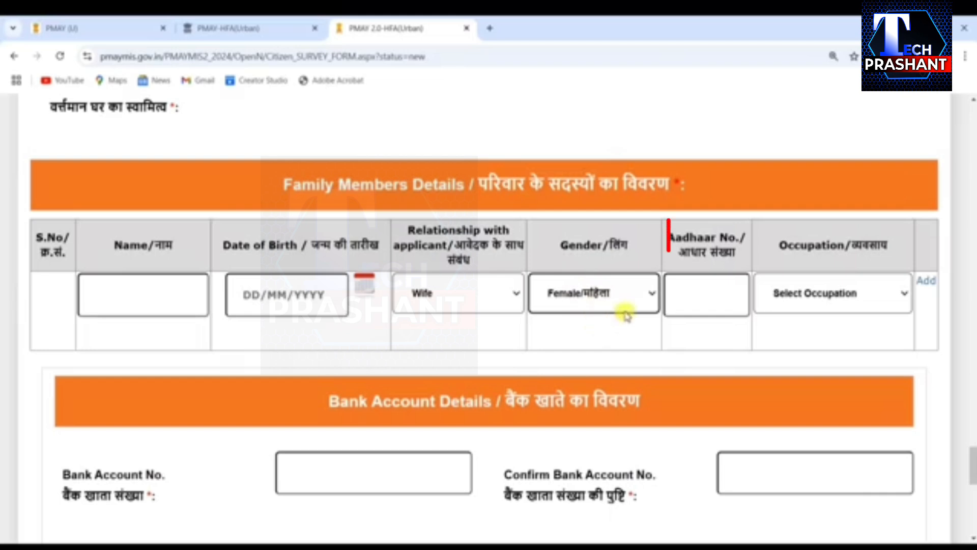
Examine the family member's Aadhaar number field and the available occupation options.
click(694, 289)
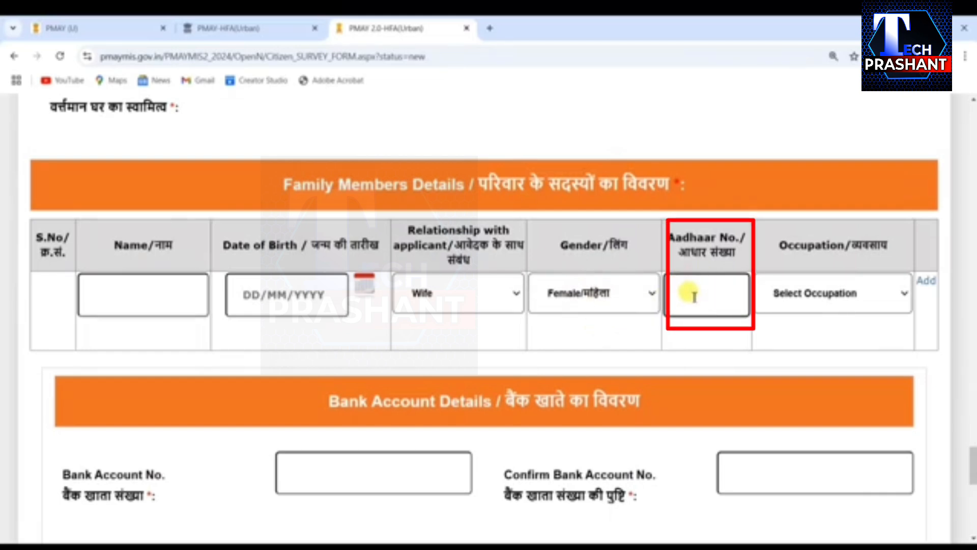
click(822, 292)
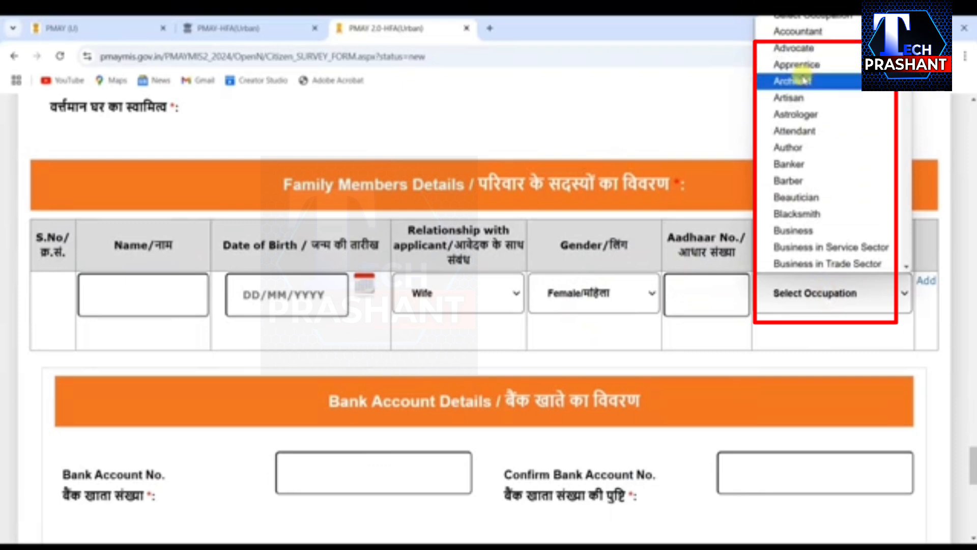
click(817, 284)
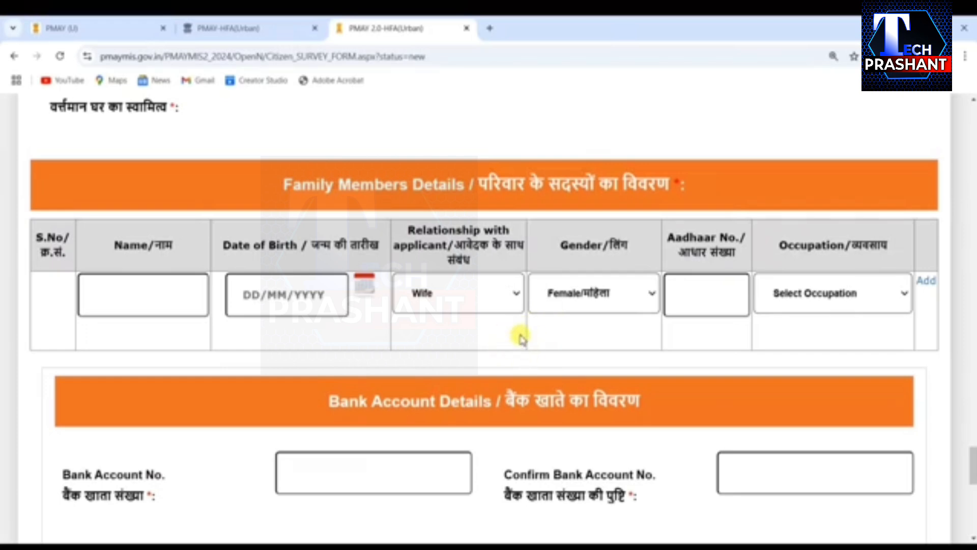
Go through the bank account details, from account number and its confirmation to IFSC code, bank name and branch name.
scroll(520, 337, down, 4)
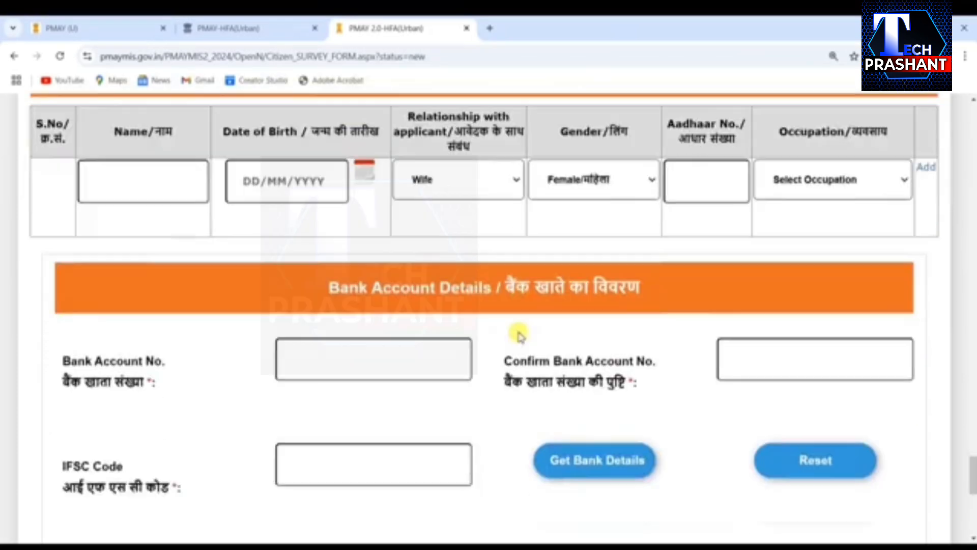
drag(328, 208, 493, 204)
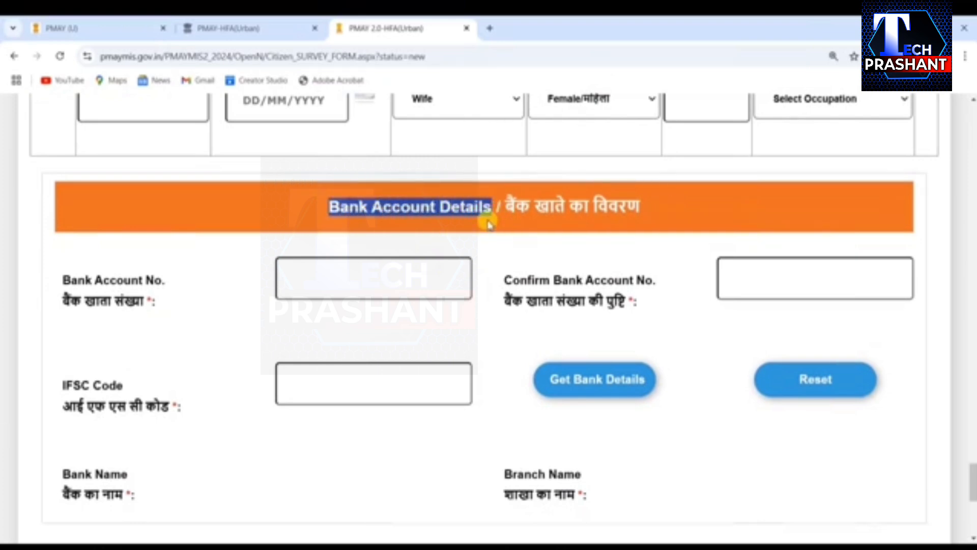
click(488, 224)
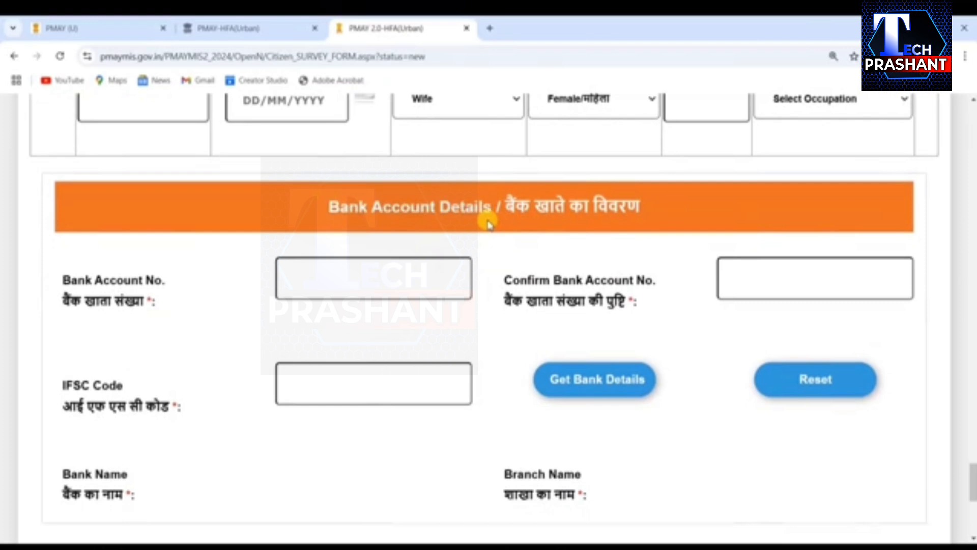
click(300, 272)
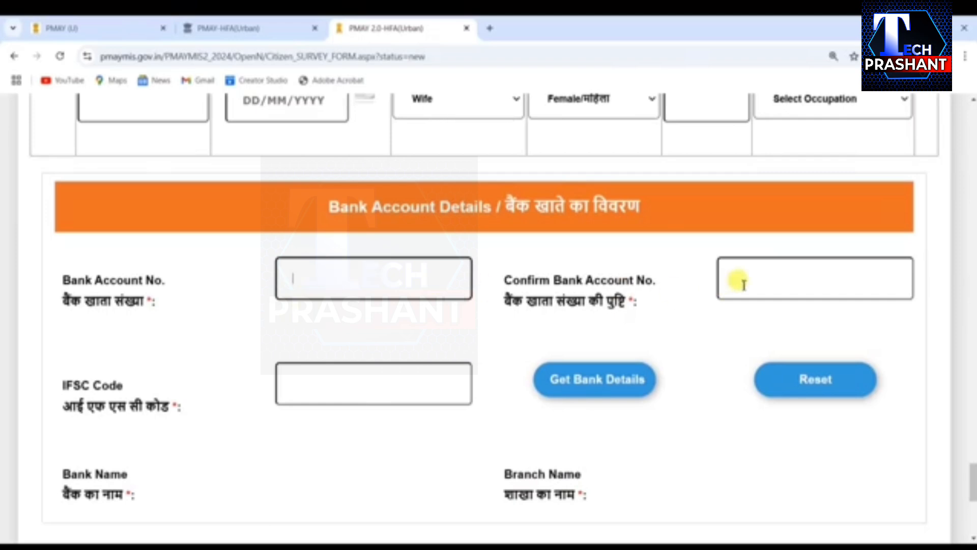
click(738, 279)
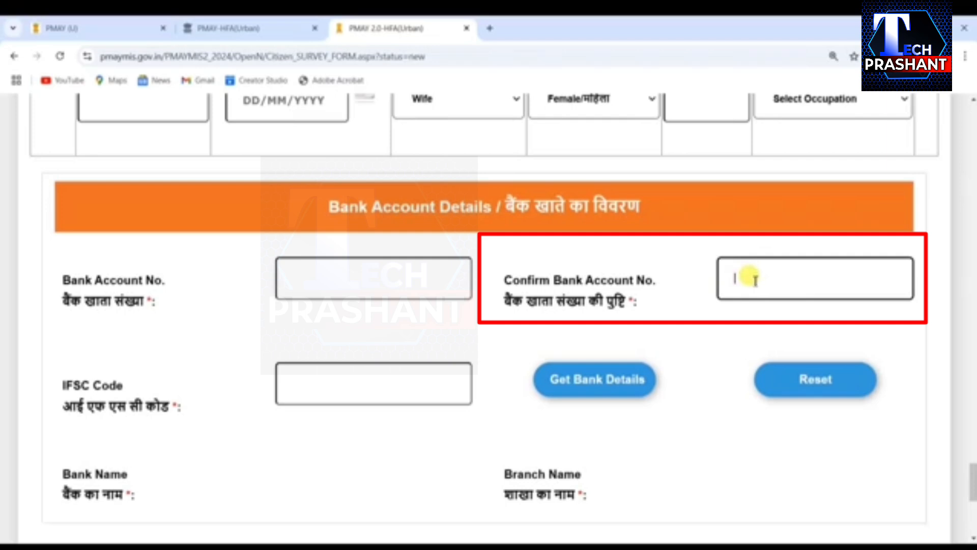
click(310, 379)
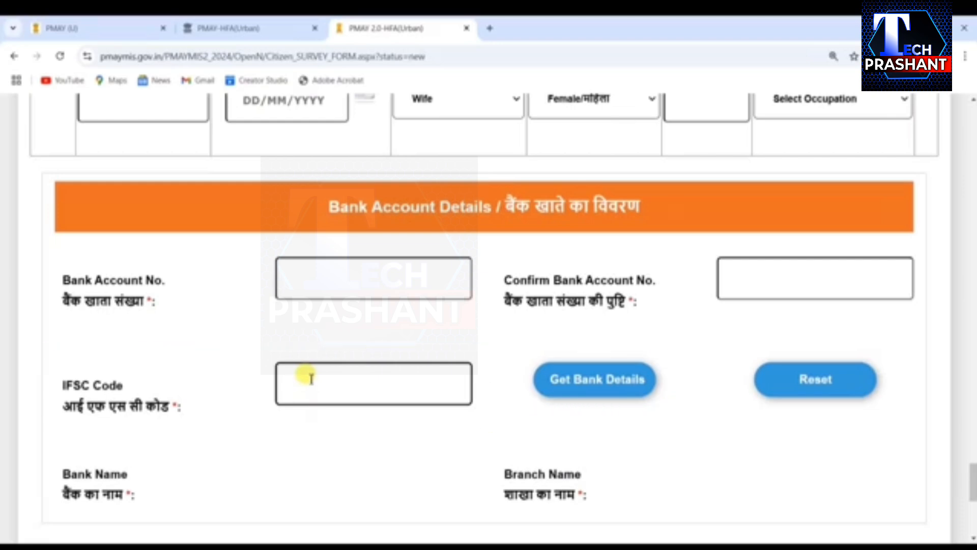
scroll(311, 377, down, 3)
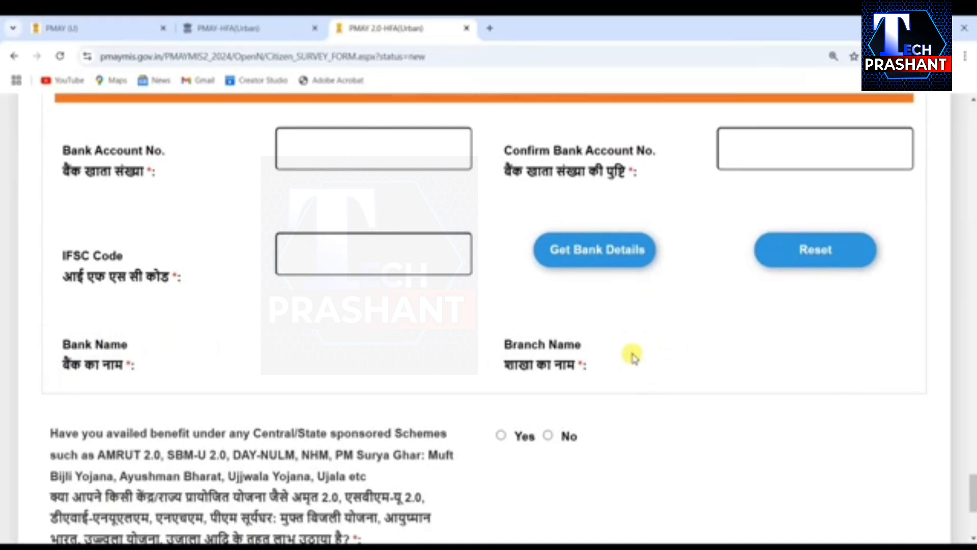
Answer Yes to having availed benefits under any Central/State sponsored schemes.
scroll(610, 343, down, 4)
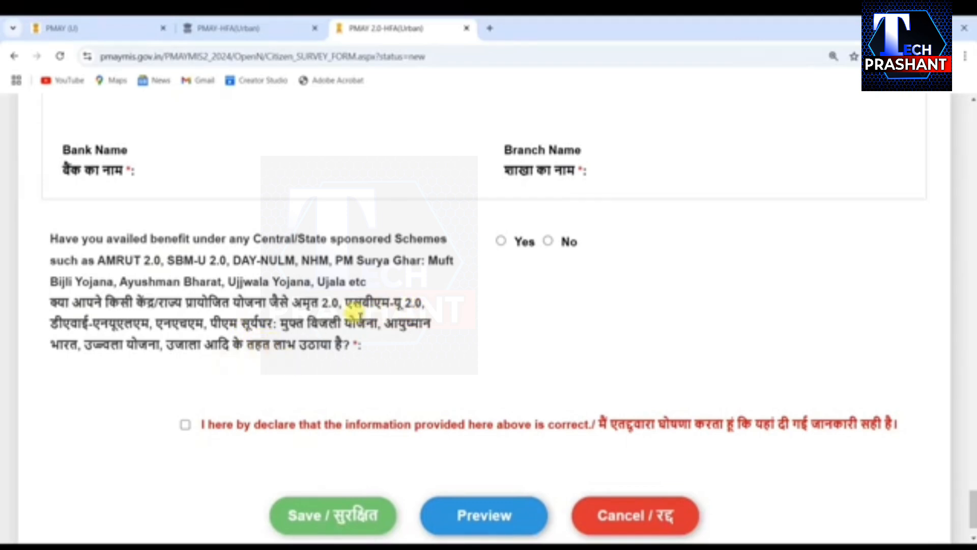
click(501, 241)
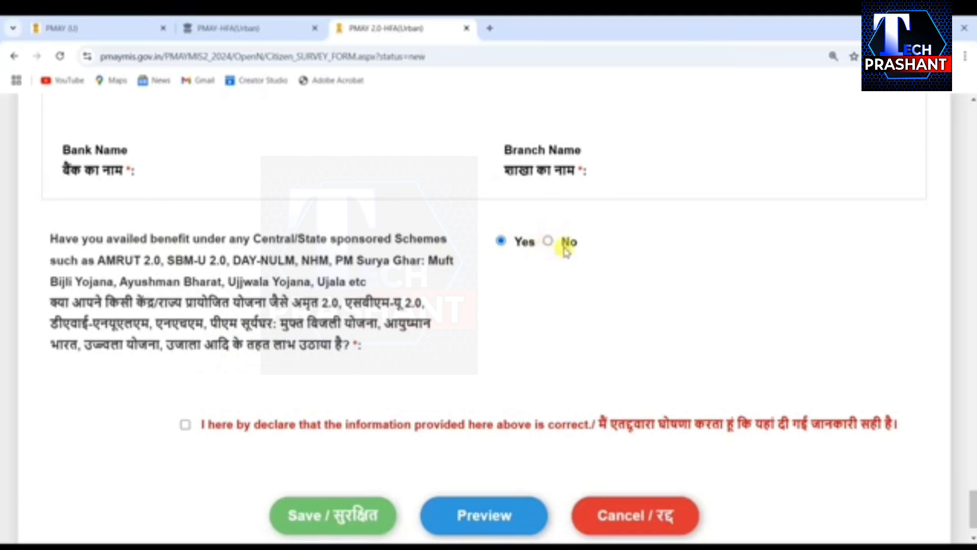
Accept the declaration that the provided information is correct and request a preview of the form.
scroll(560, 249, down, 1)
click(185, 367)
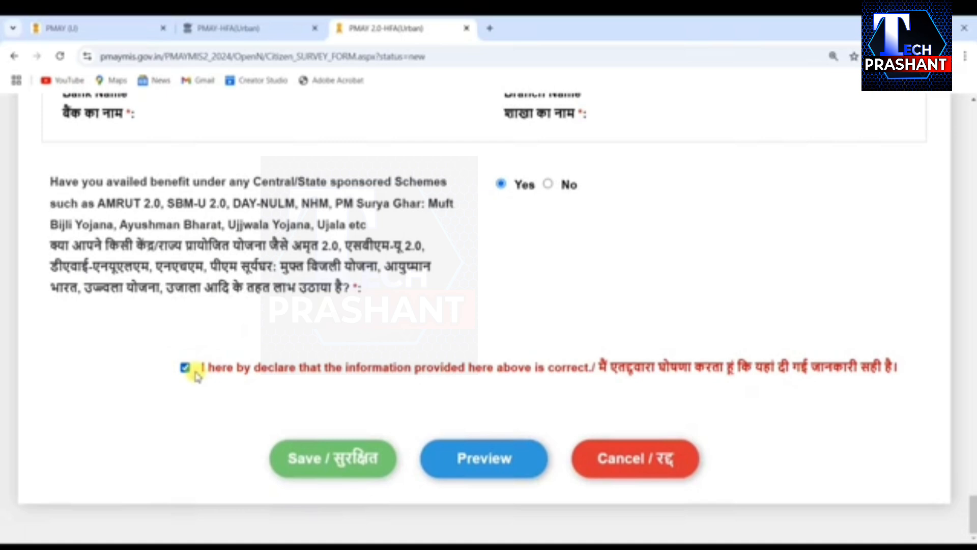
click(486, 470)
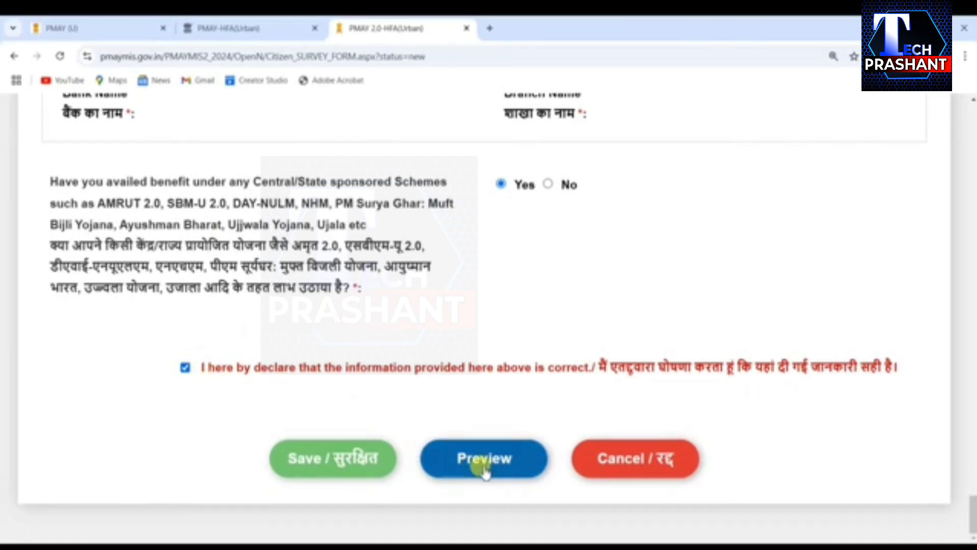